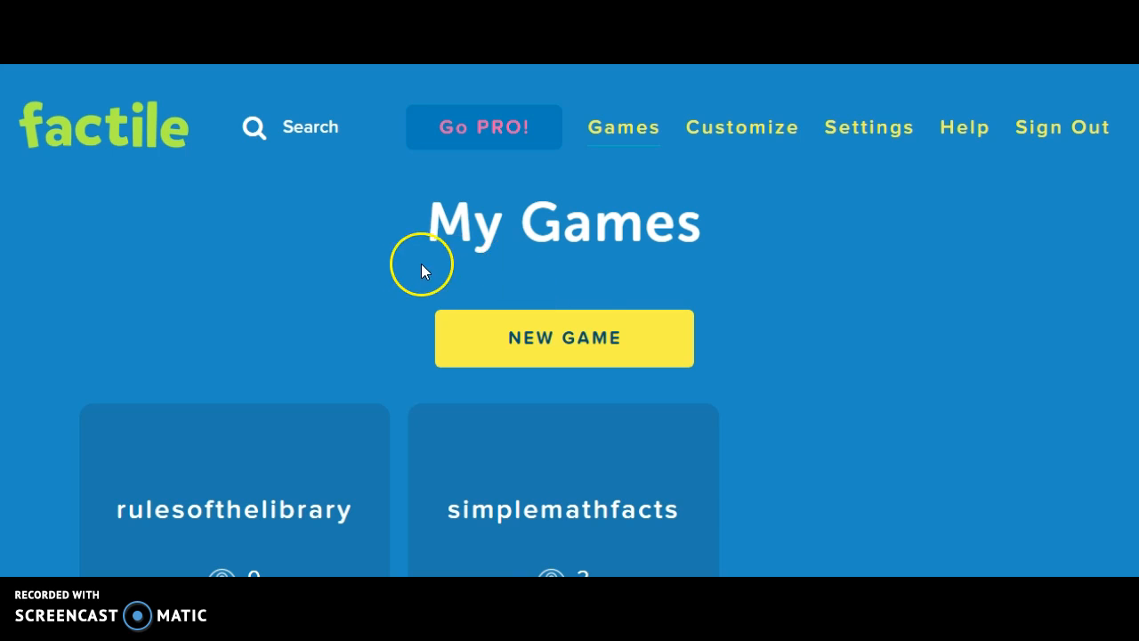
Step: Start a new game and try saving it under the custom URL genres
{"action": "left_click", "coordinate": [572, 342]}
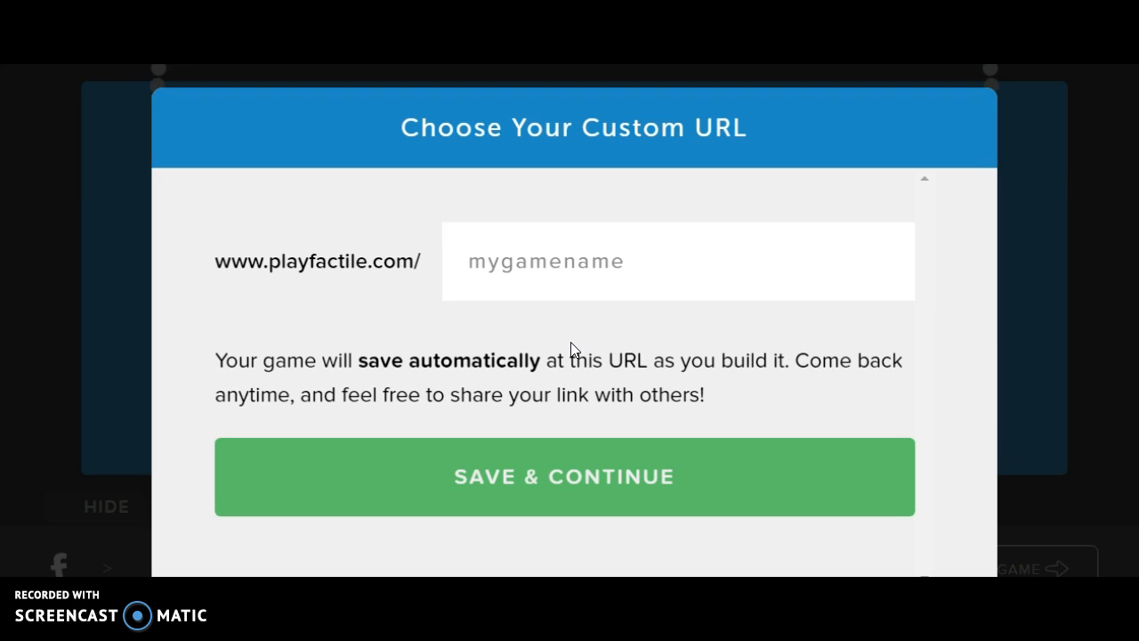
{"action": "left_click", "coordinate": [522, 270]}
{"action": "type", "text": "genre"}
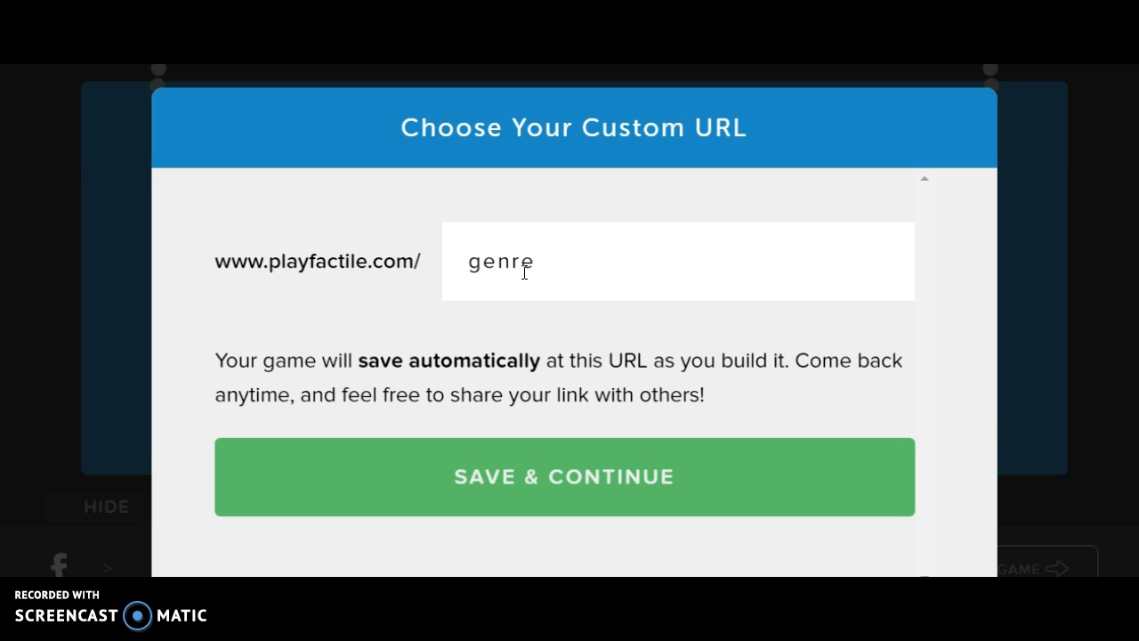
{"action": "type", "text": "s"}
{"action": "left_click", "coordinate": [611, 476]}
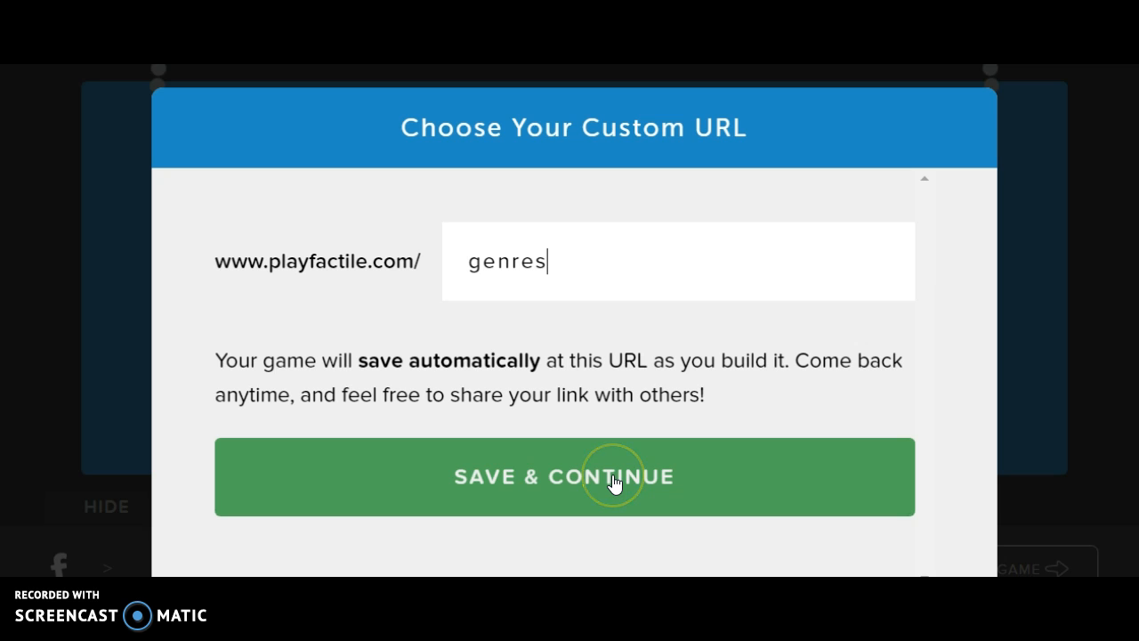
{"action": "left_click", "coordinate": [613, 478]}
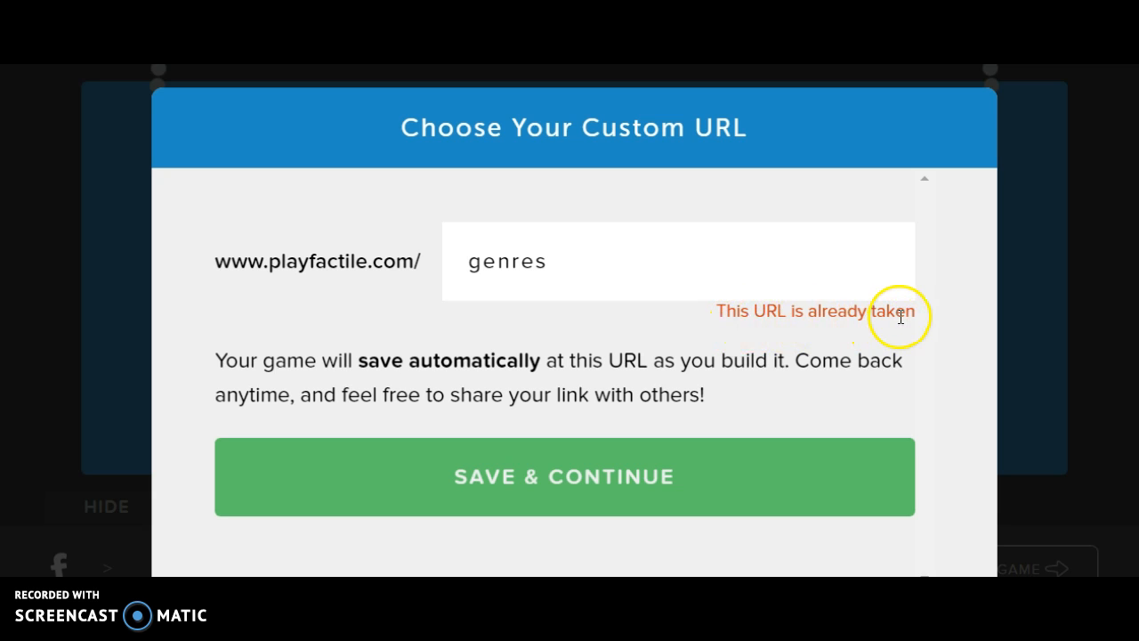
Step: Change the custom URL to genresofliterature and try saving it
{"action": "left_click", "coordinate": [655, 241]}
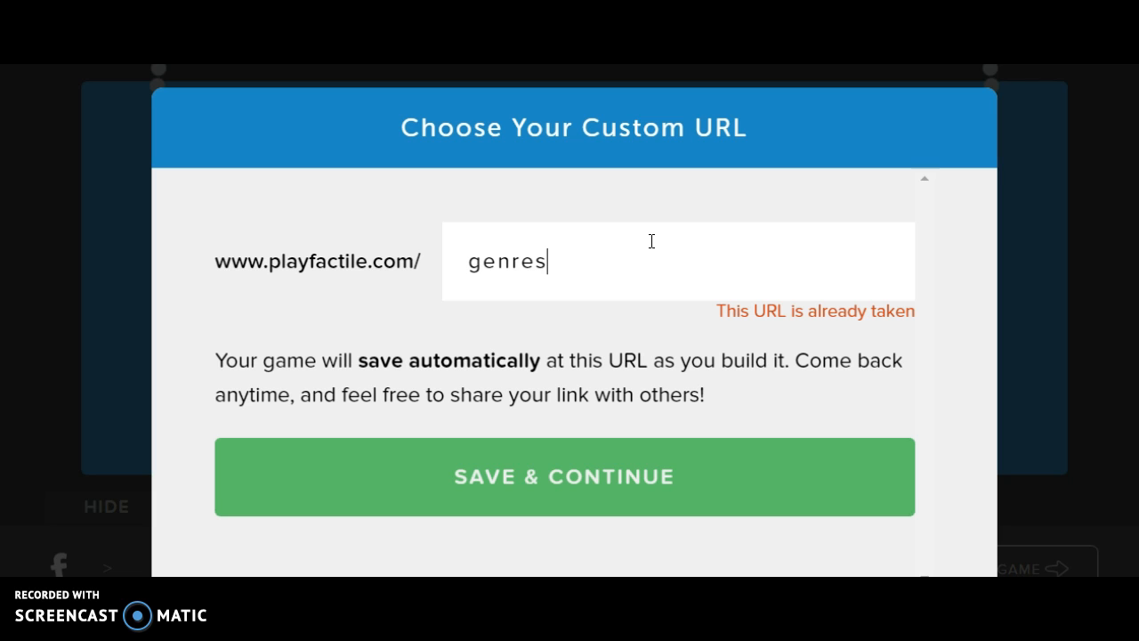
{"action": "type", "text": "ofliterature"}
{"action": "left_click", "coordinate": [542, 474]}
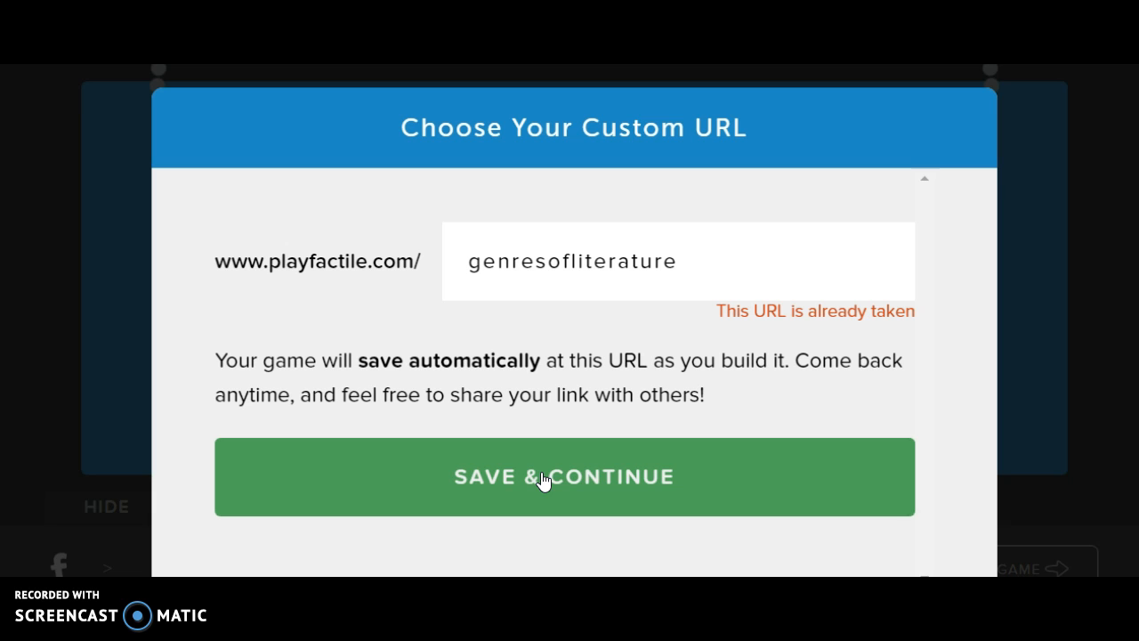
Step: Make the custom URL genresofliterature17 and save to continue to the game board
{"action": "left_click", "coordinate": [718, 256]}
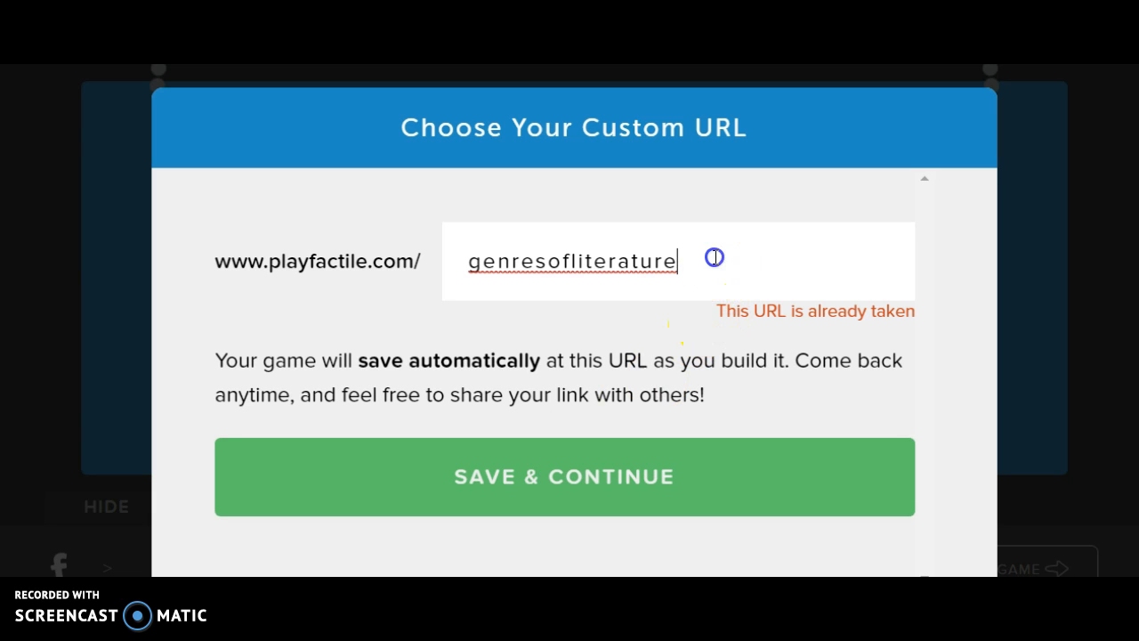
{"action": "type", "text": "17"}
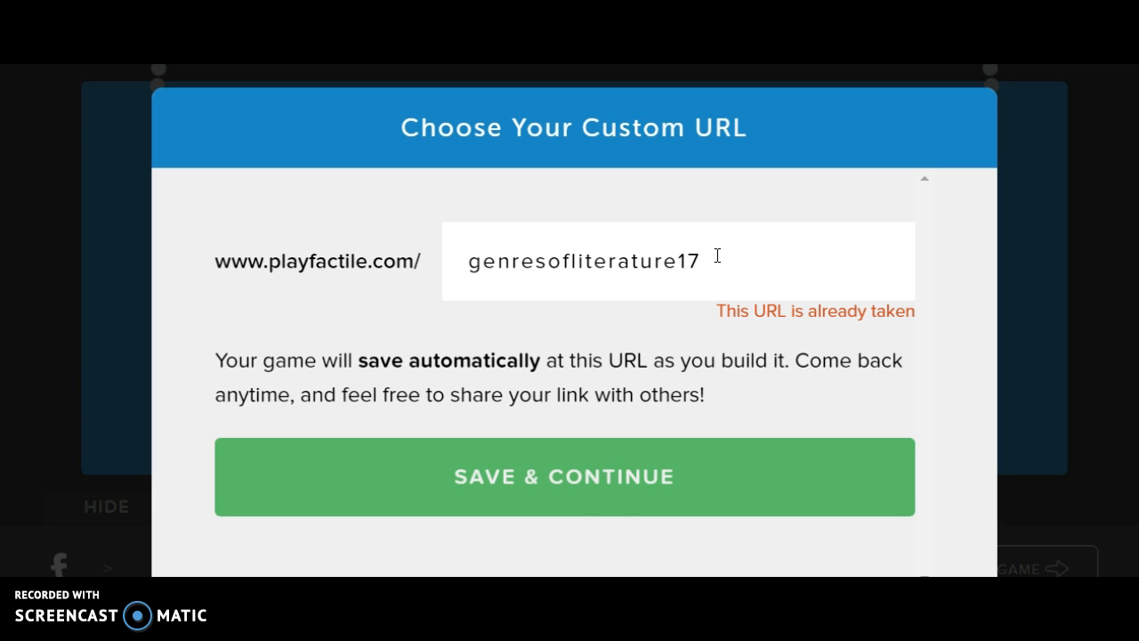
{"action": "left_click", "coordinate": [602, 488]}
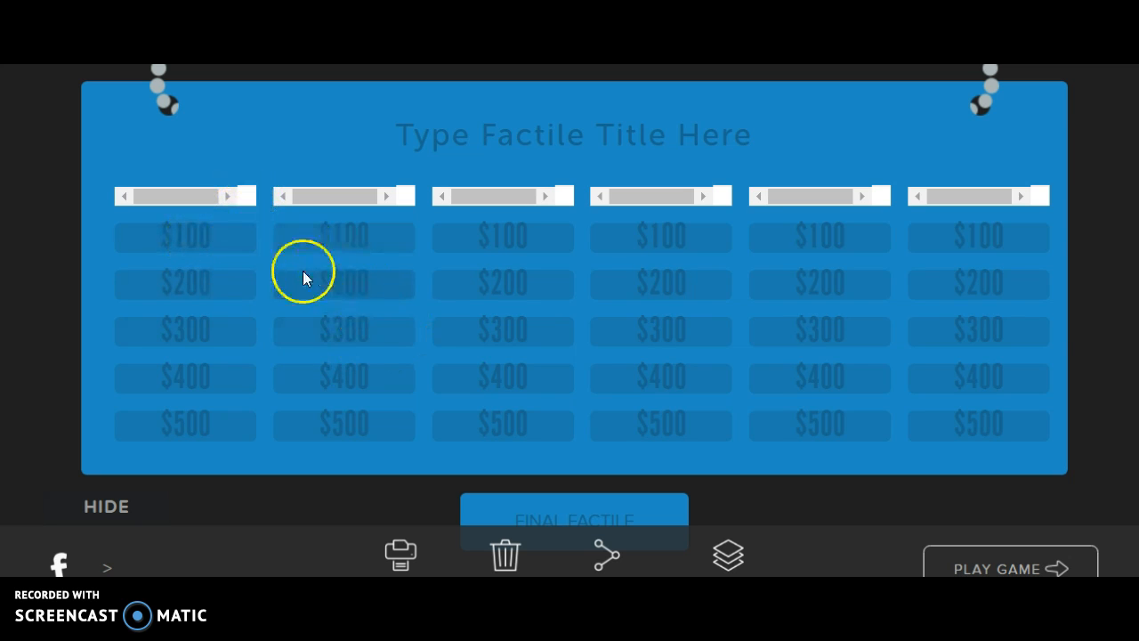
Step: Open category 1's $200 clue and enter the question 'A short story that usually has talking animals and teaches a lesson'
{"action": "left_click", "coordinate": [188, 289]}
{"action": "left_click", "coordinate": [196, 293]}
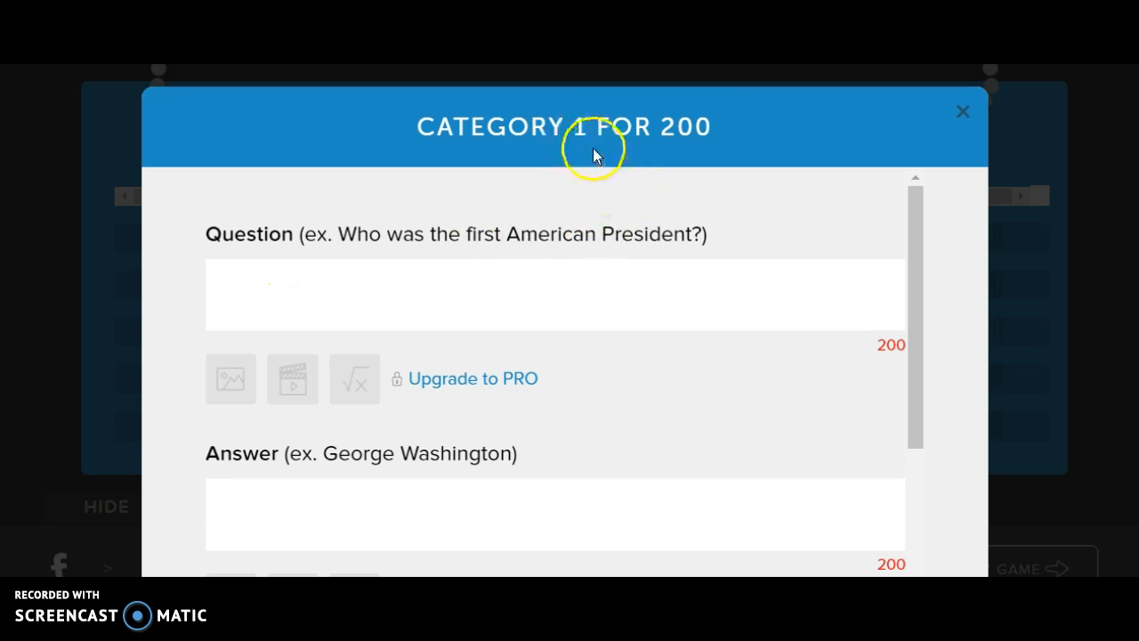
{"action": "left_click", "coordinate": [348, 292]}
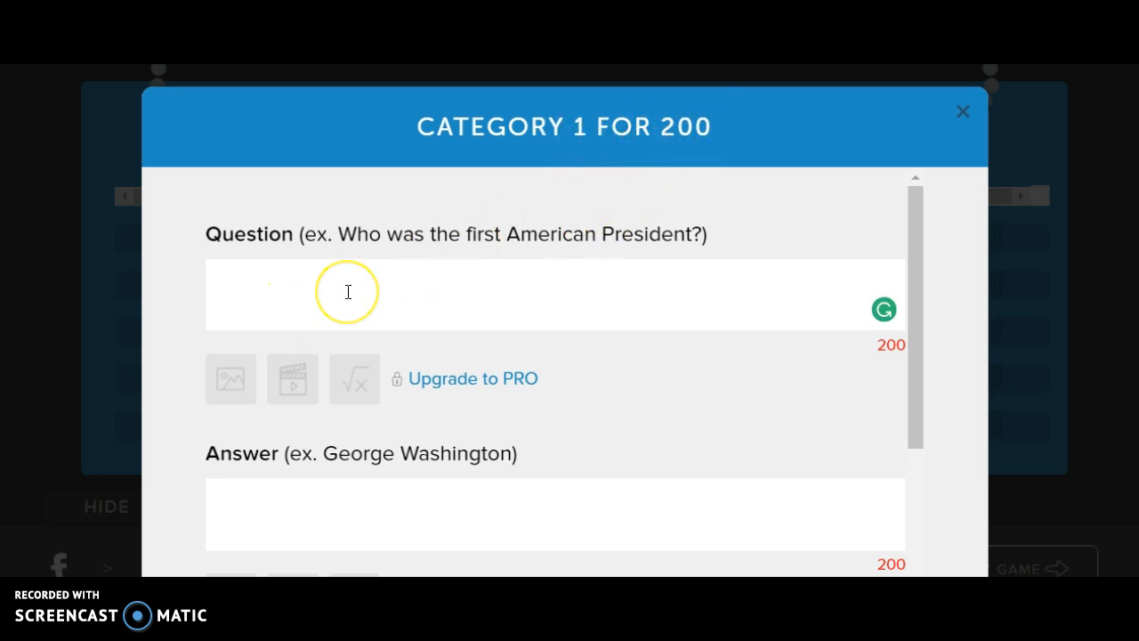
{"action": "left_click", "coordinate": [348, 291]}
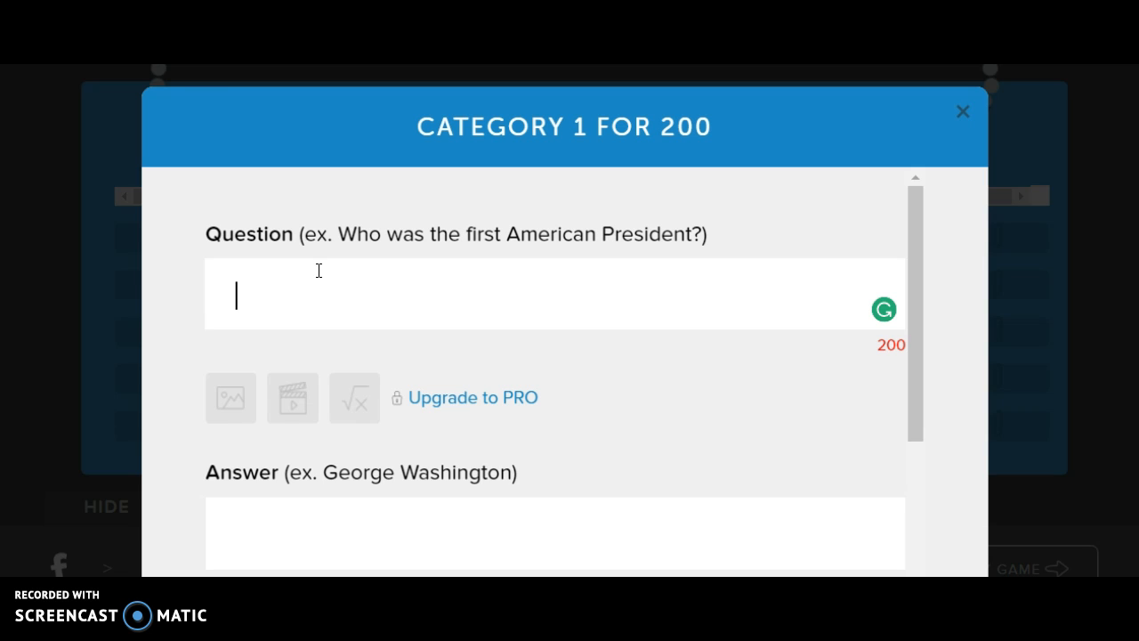
{"action": "type", "text": "A short story that usually has talking animals "}
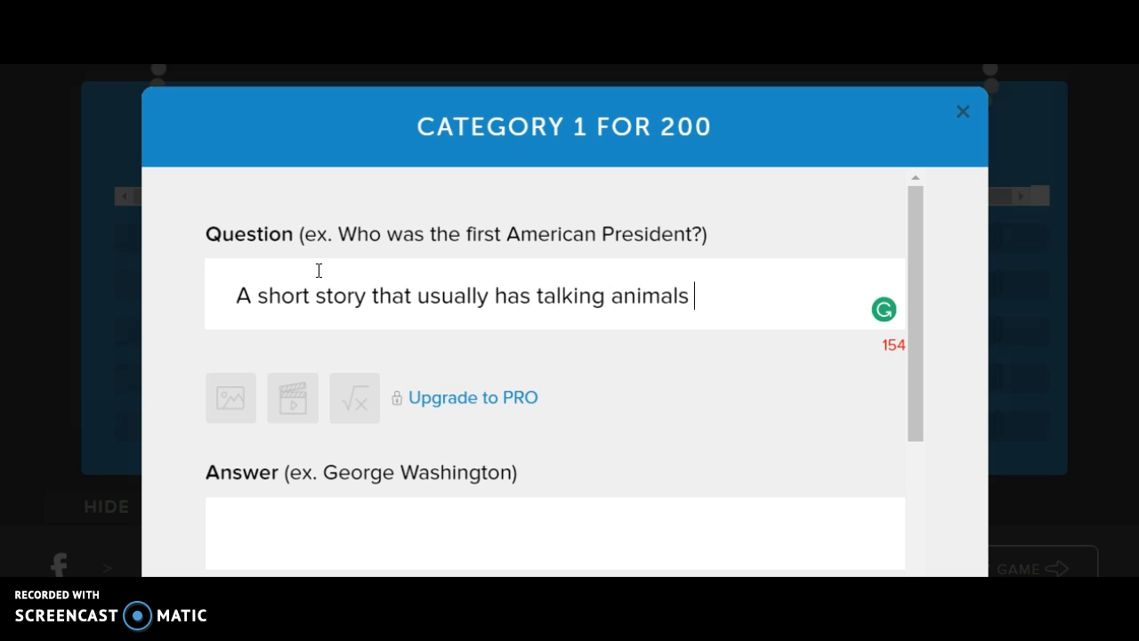
{"action": "type", "text": "and teaches a lesson"}
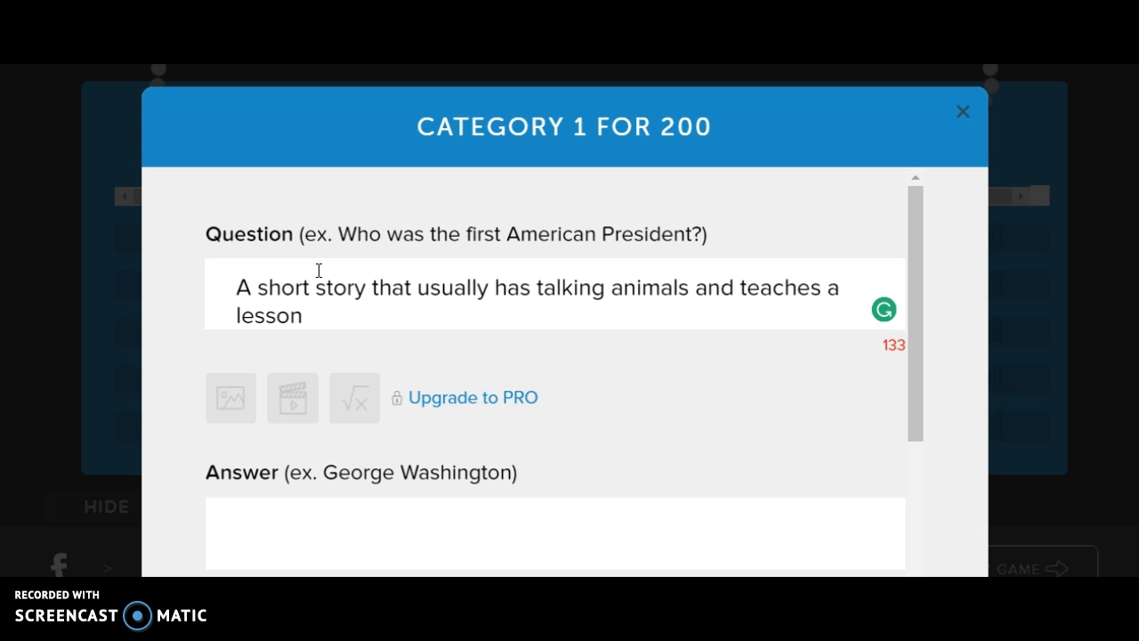
Step: Enter the answer Fable for this clue and save it
{"action": "left_click", "coordinate": [312, 533]}
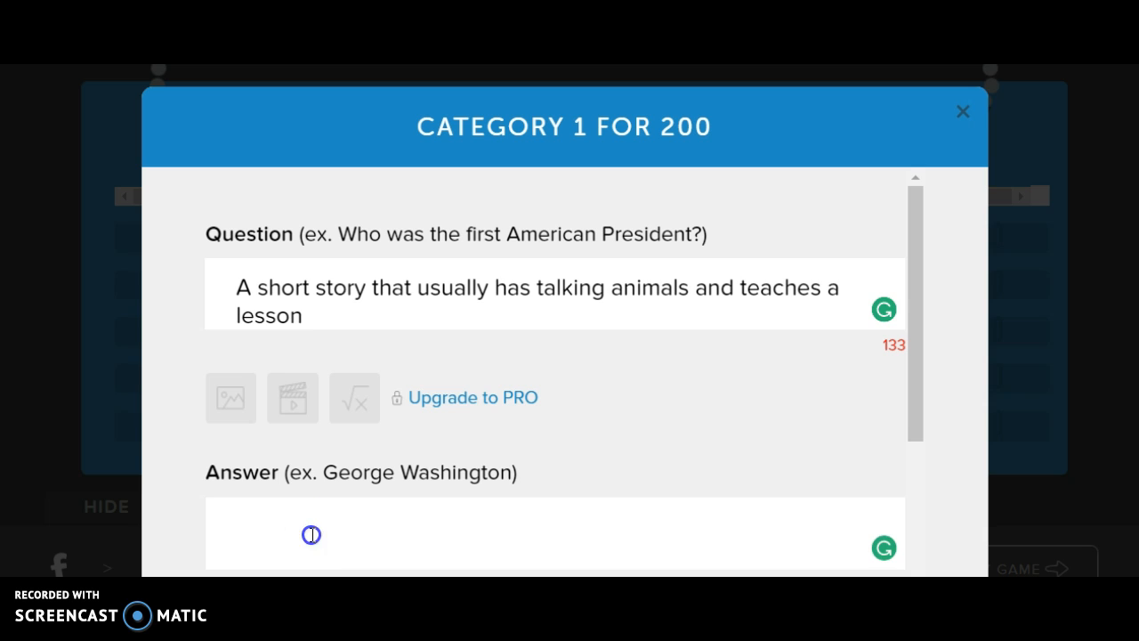
{"action": "type", "text": "Fable"}
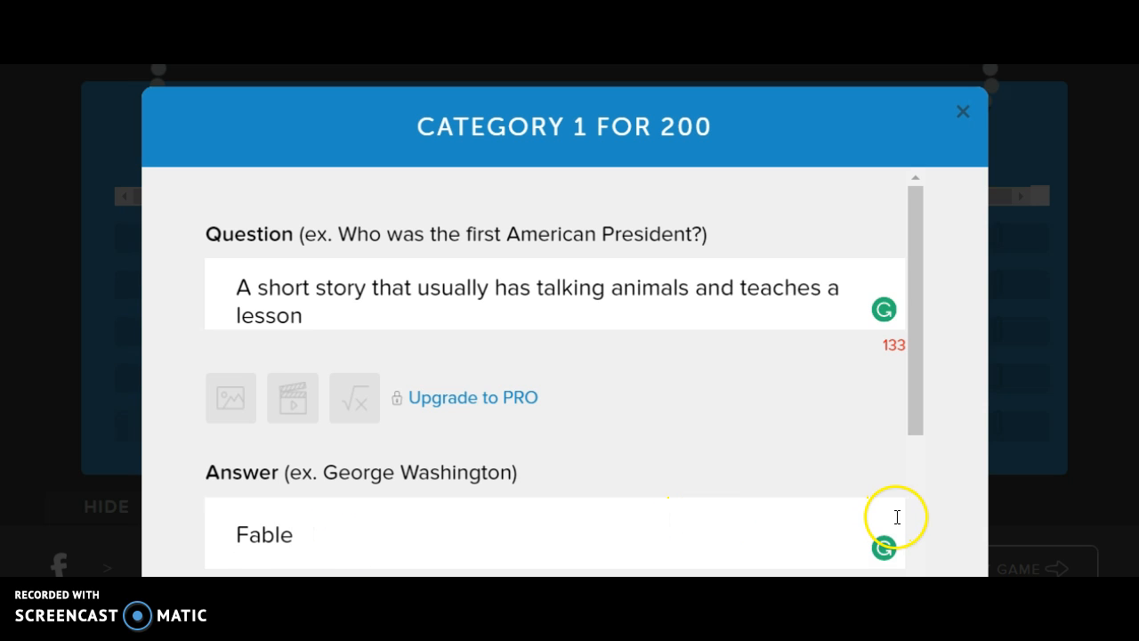
{"action": "scroll", "coordinate": [915, 515], "scroll_direction": "down", "scroll_amount": 3}
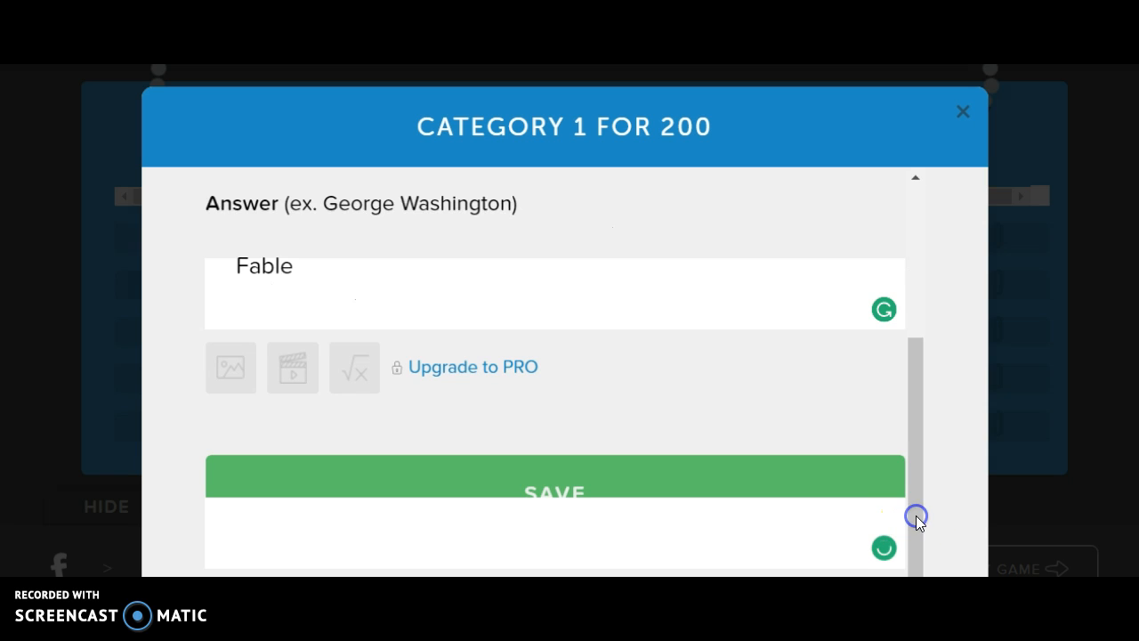
{"action": "left_click", "coordinate": [578, 491]}
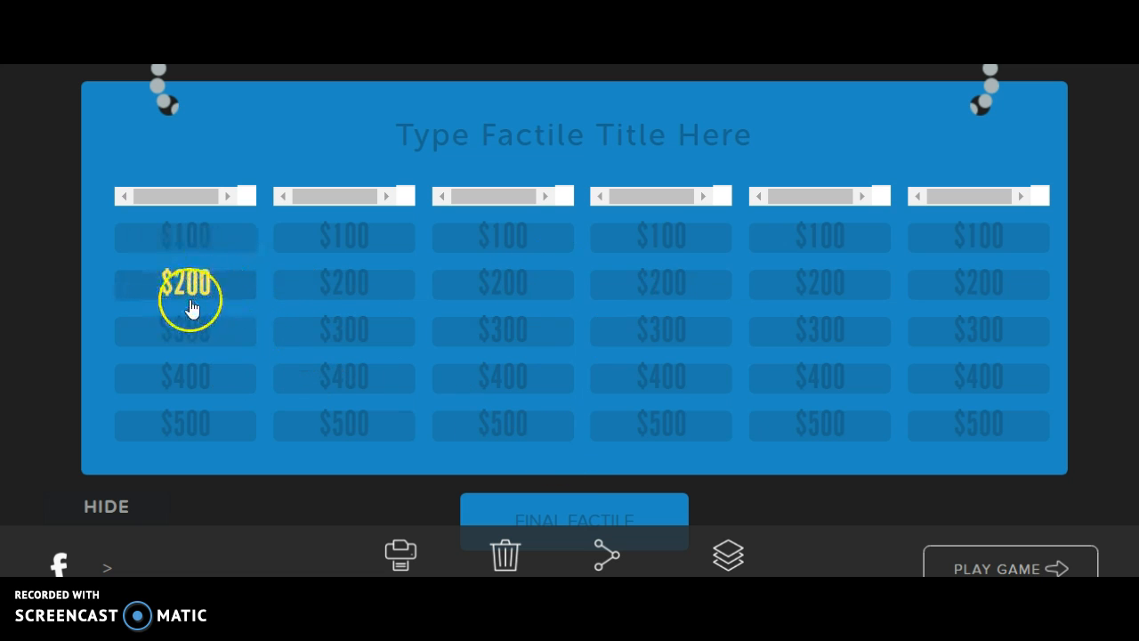
Step: Open category 2's $100 clue and enter the question 'A story acted out by characters and usually performed'
{"action": "left_click", "coordinate": [354, 236]}
{"action": "left_click", "coordinate": [346, 279]}
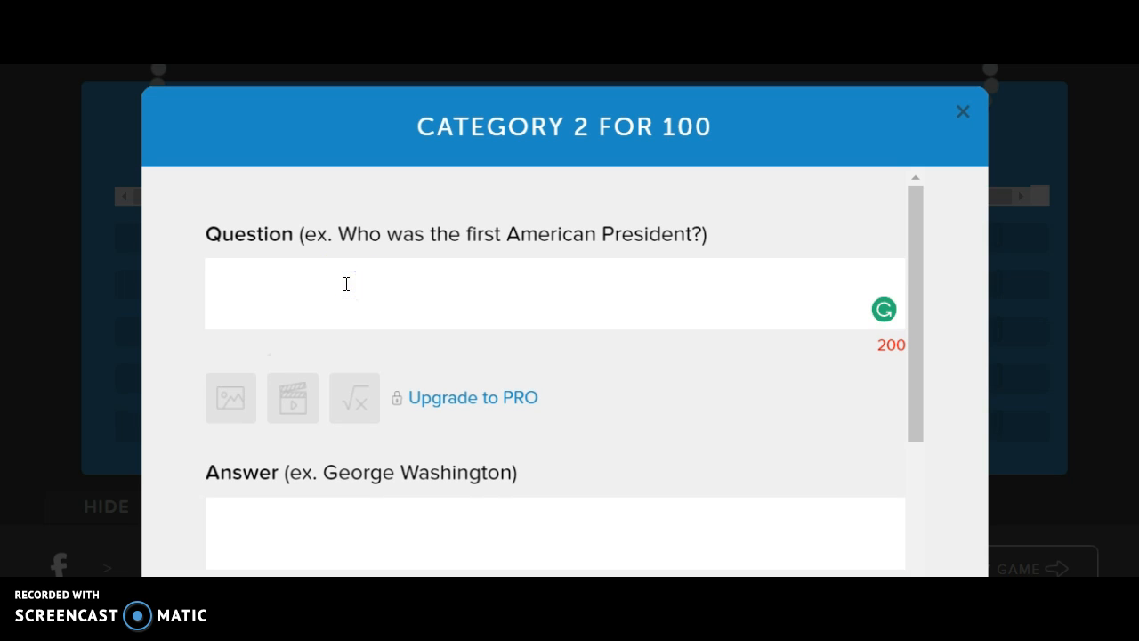
{"action": "type", "text": "A story "}
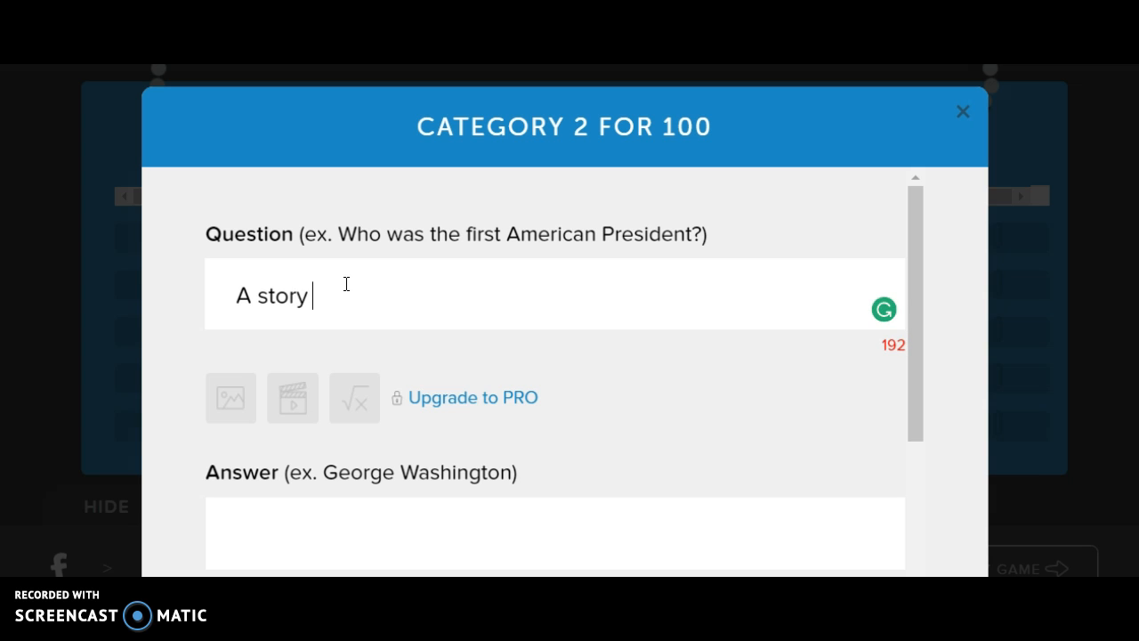
{"action": "type", "text": "acted out by cah"}
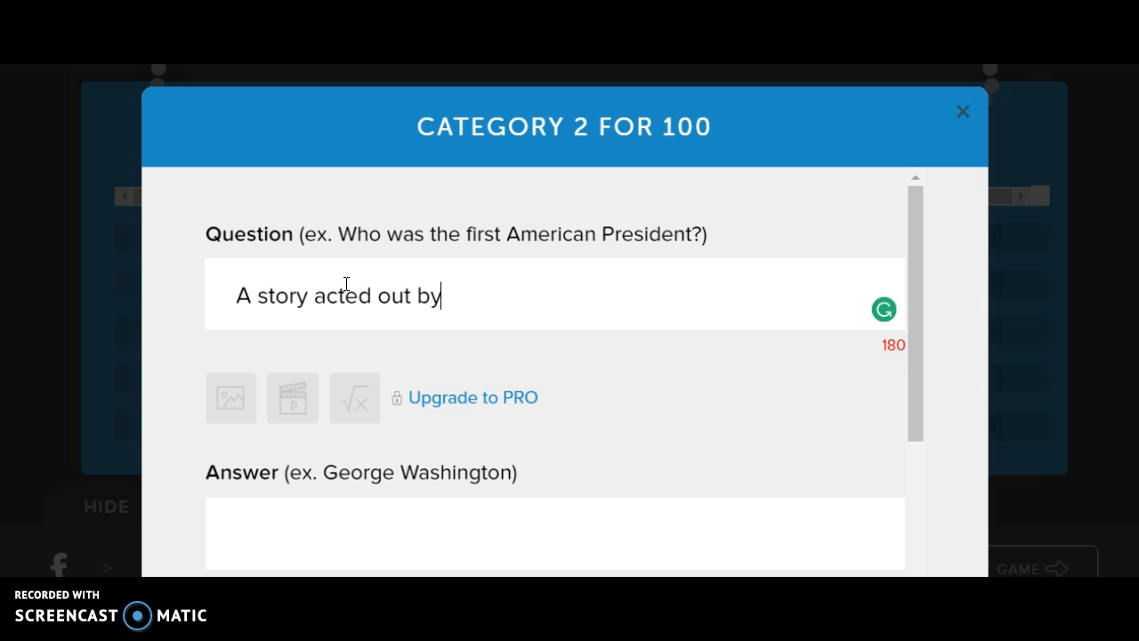
{"action": "key", "text": "BackSpace"}
{"action": "key", "text": "BackSpace"}
{"action": "type", "text": "ha"}
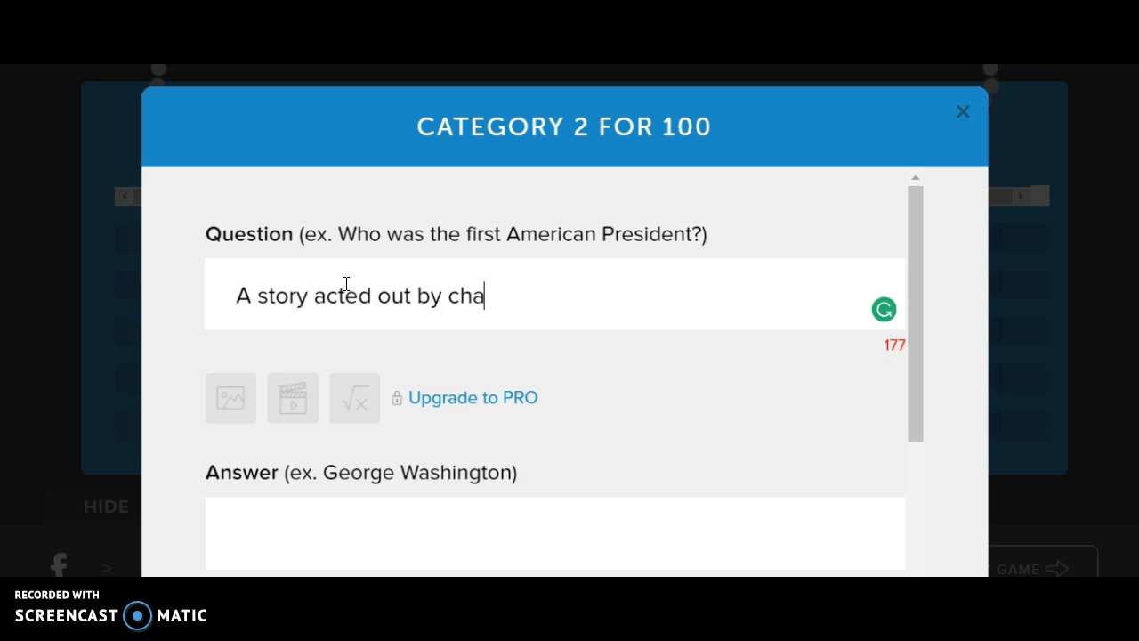
{"action": "type", "text": "racters"}
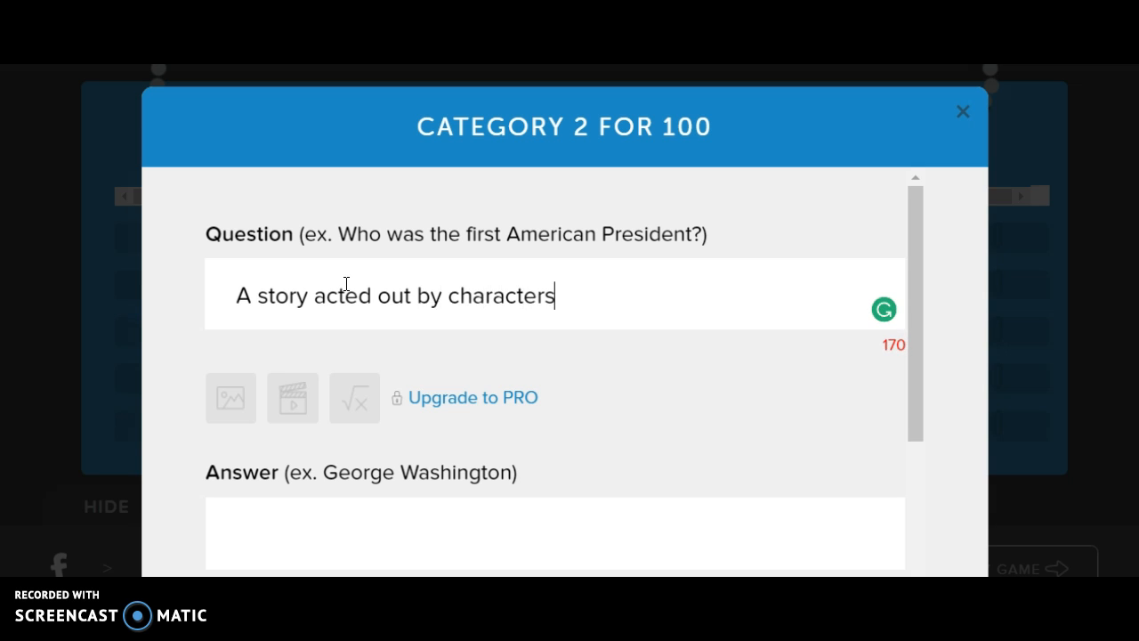
{"action": "type", "text": " and usually pero"}
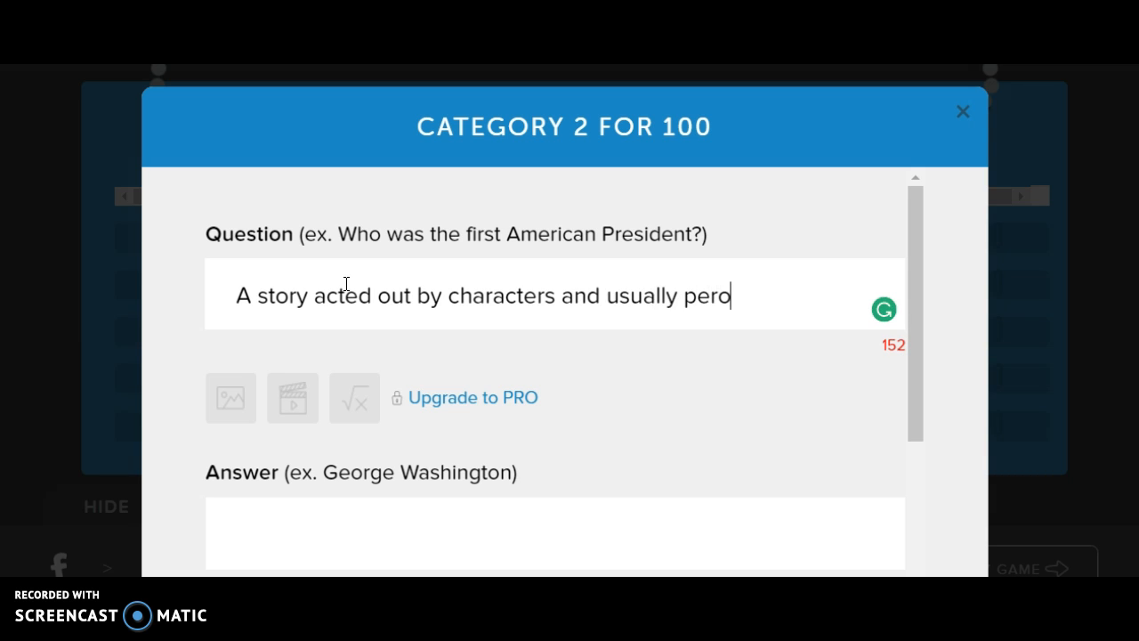
{"action": "key", "text": "BackSpace"}
{"action": "type", "text": "formed"}
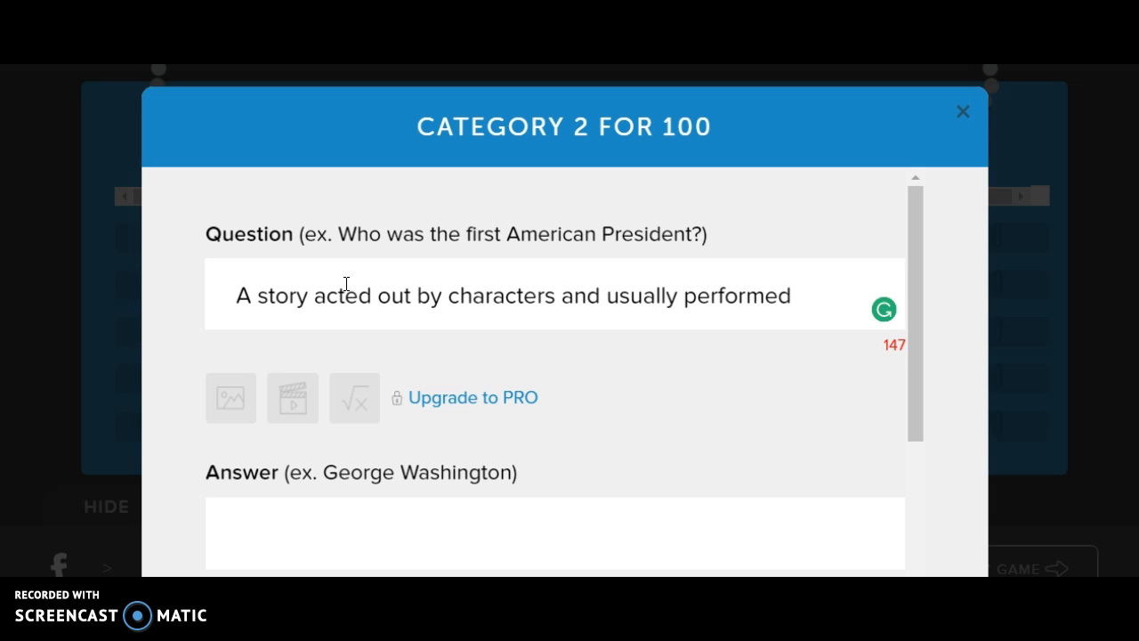
Step: Enter the answer Play for this clue and save it
{"action": "left_click", "coordinate": [218, 526]}
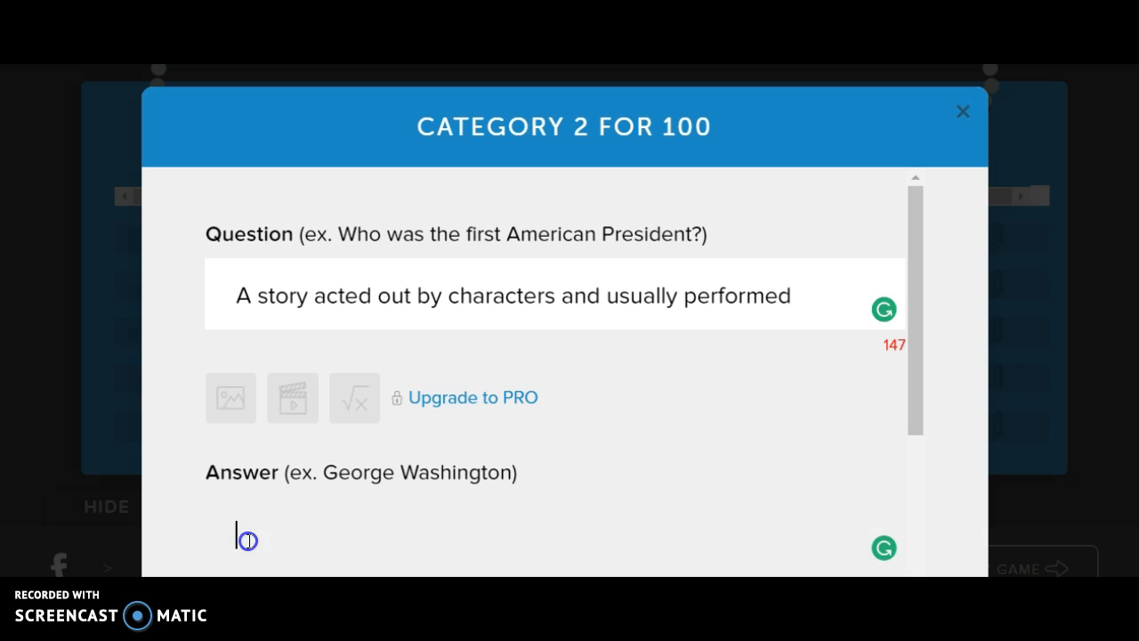
{"action": "type", "text": "Play"}
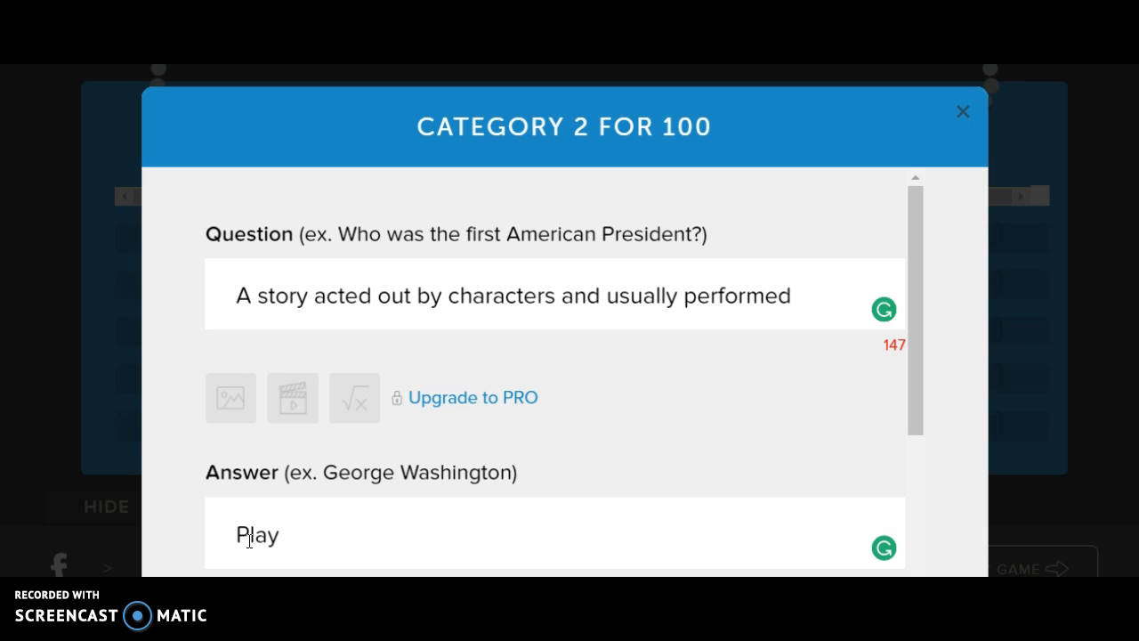
{"action": "right_click", "coordinate": [906, 491]}
{"action": "left_click", "coordinate": [908, 506]}
{"action": "scroll", "coordinate": [907, 508], "scroll_direction": "down", "scroll_amount": 3}
{"action": "left_click", "coordinate": [635, 480]}
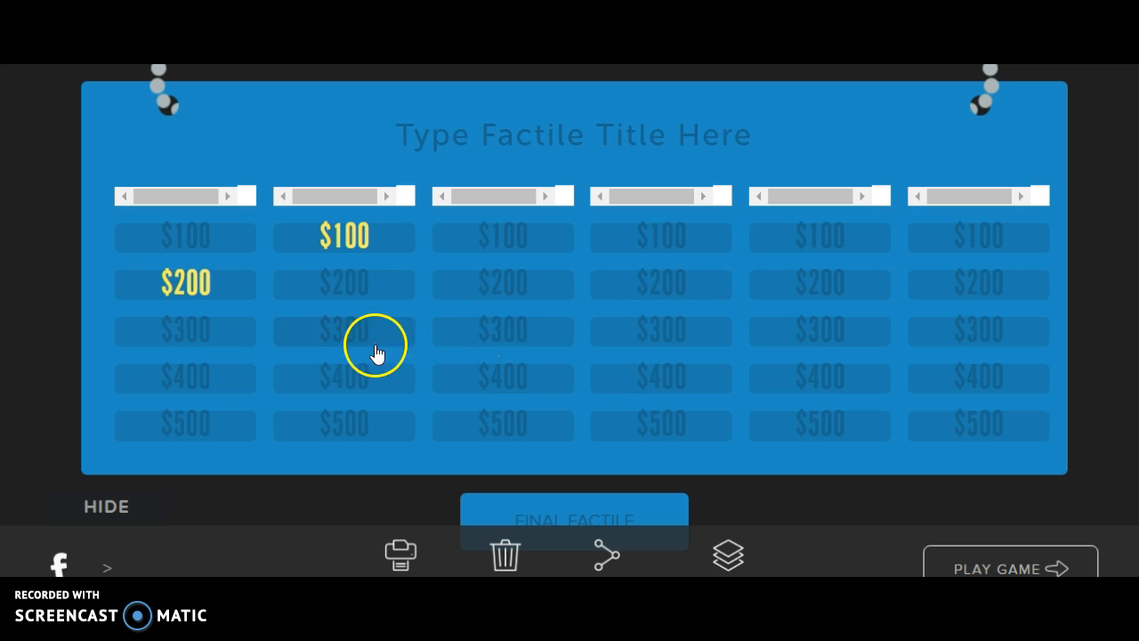
Step: Open category 2's $300 clue and enter the question 'Text that gives facts about a topic'
{"action": "left_click", "coordinate": [338, 330]}
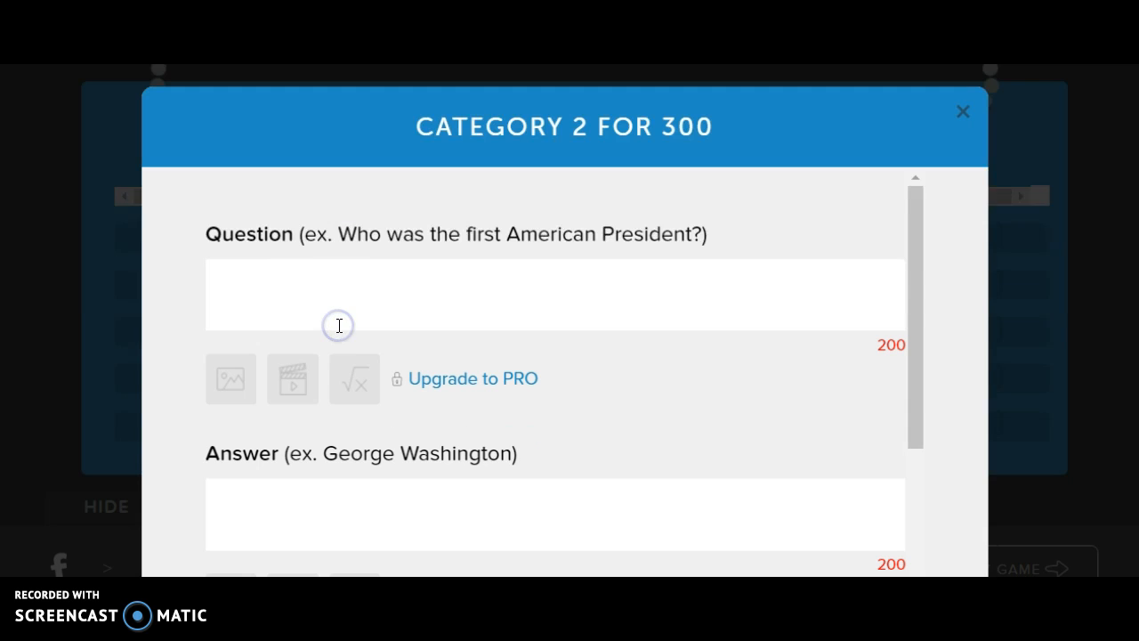
{"action": "left_click", "coordinate": [338, 313]}
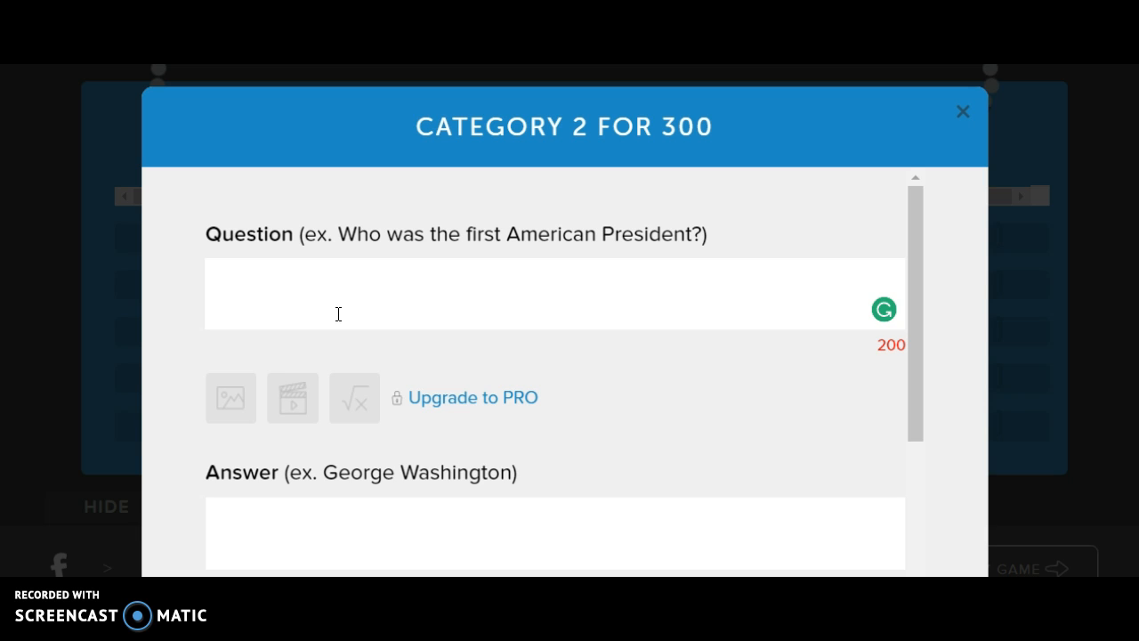
{"action": "type", "text": "Text t"}
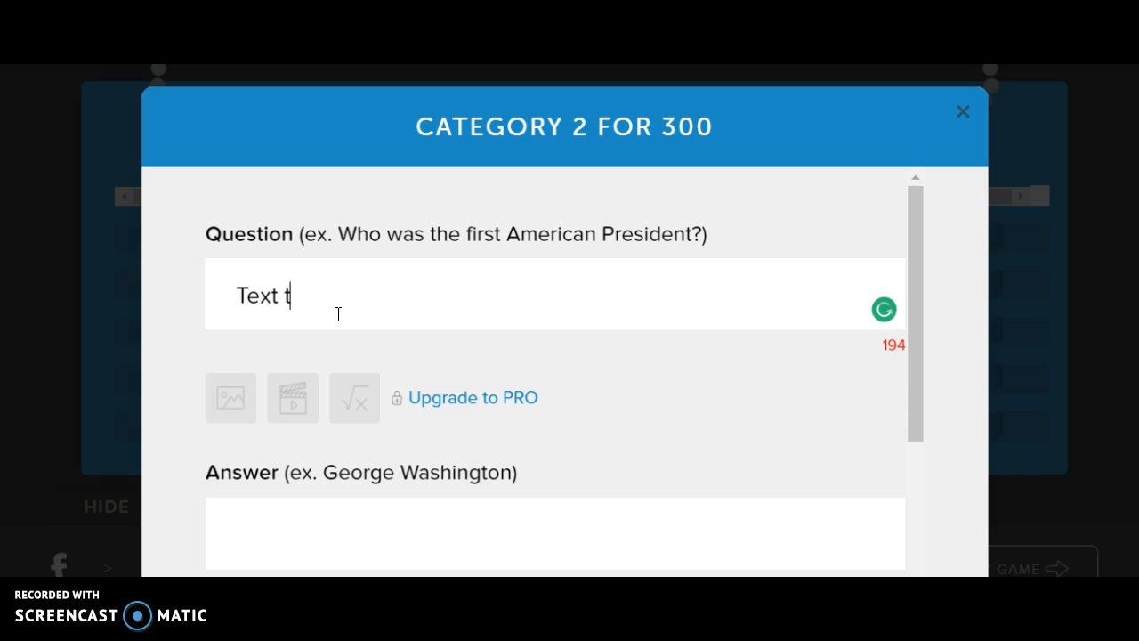
{"action": "type", "text": "hat gives f"}
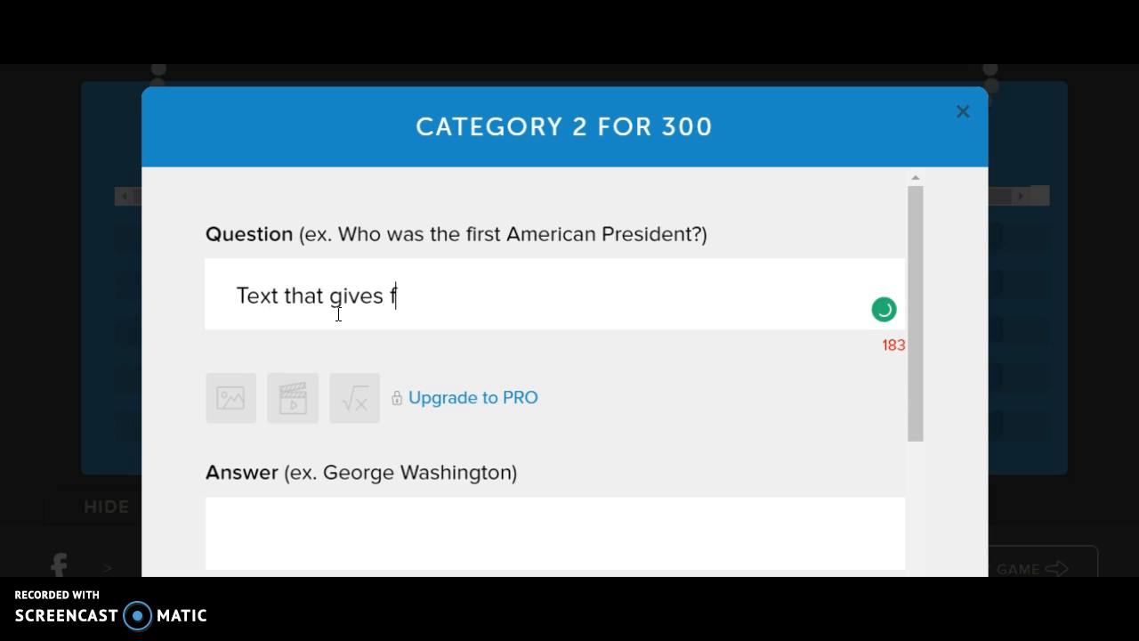
{"action": "type", "text": "acts about  "}
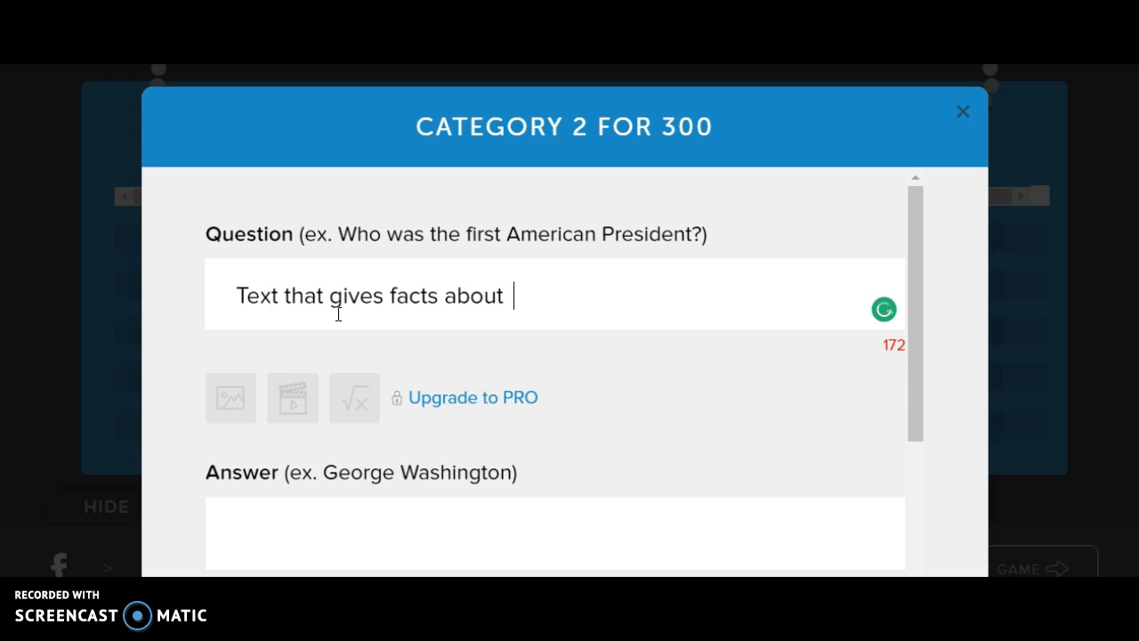
{"action": "type", "text": "a topic"}
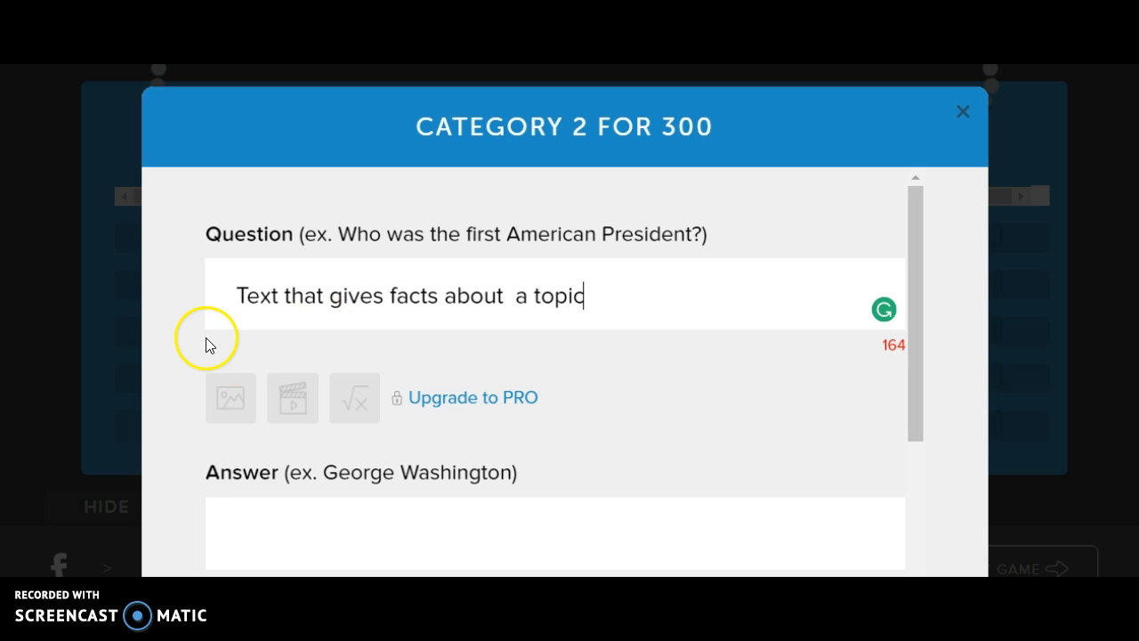
{"action": "left_click", "coordinate": [253, 516]}
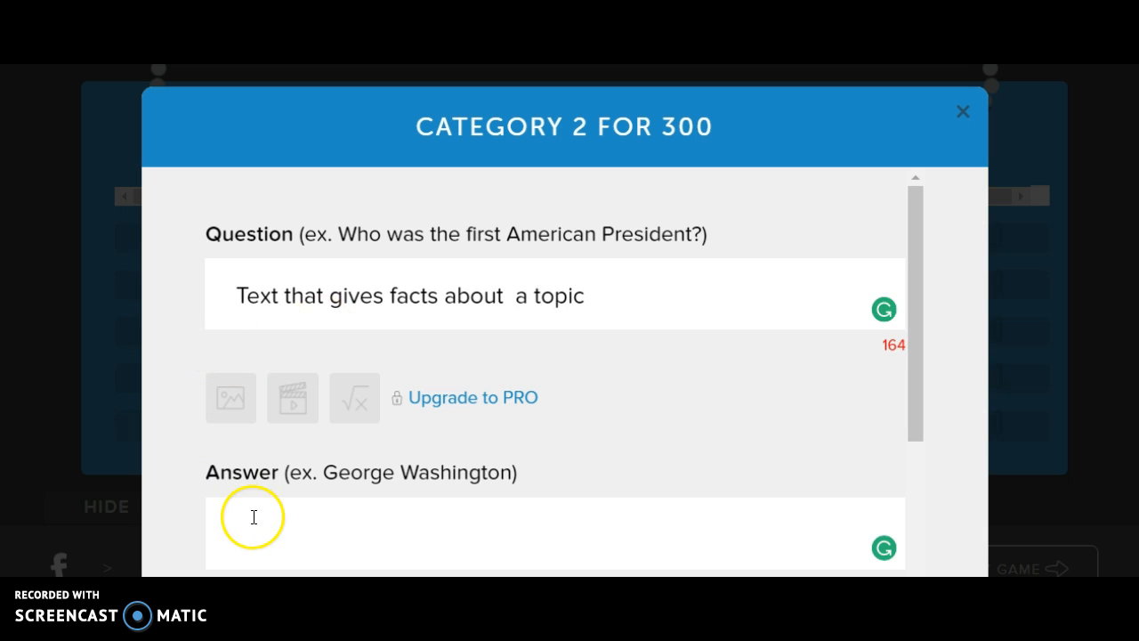
Step: Enter the answer Nonfiction for this clue and save it
{"action": "type", "text": "Nonfiction"}
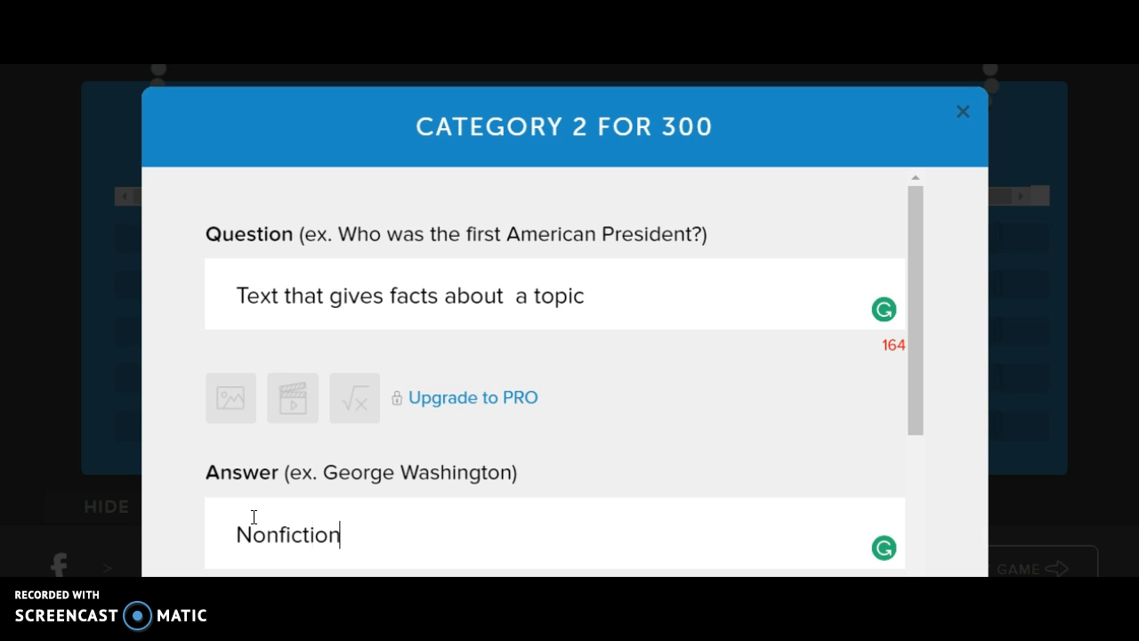
{"action": "left_click", "coordinate": [543, 506]}
{"action": "scroll", "coordinate": [925, 493], "scroll_direction": "down", "scroll_amount": 3}
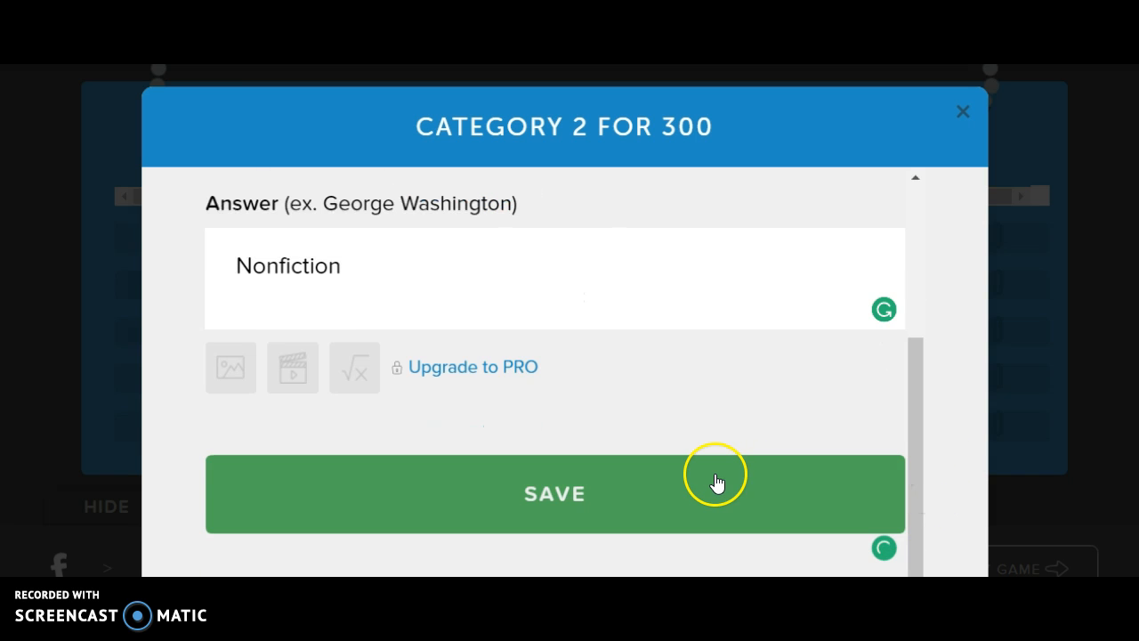
{"action": "left_click", "coordinate": [716, 478]}
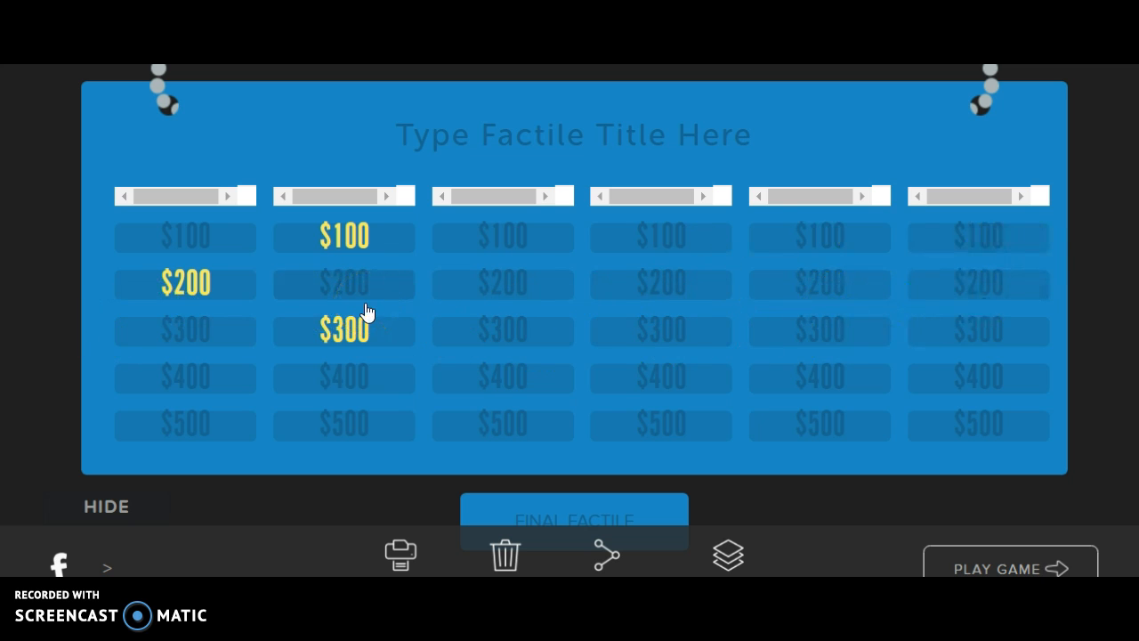
Step: Name category 2 LITERATURE
{"action": "left_click", "coordinate": [249, 196]}
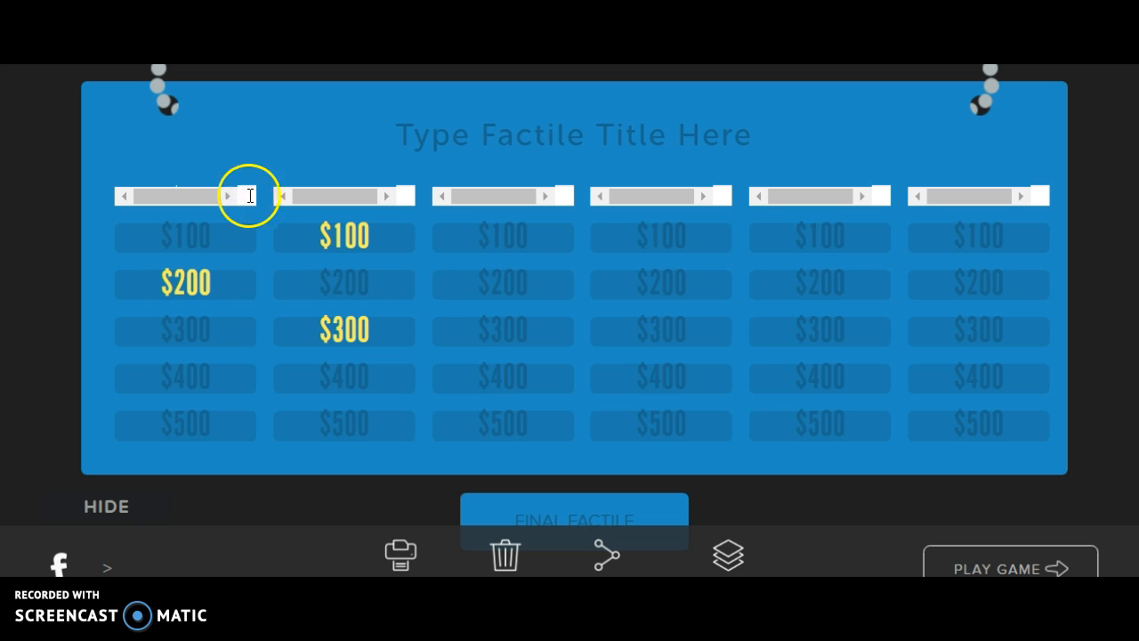
{"action": "left_click", "coordinate": [408, 196]}
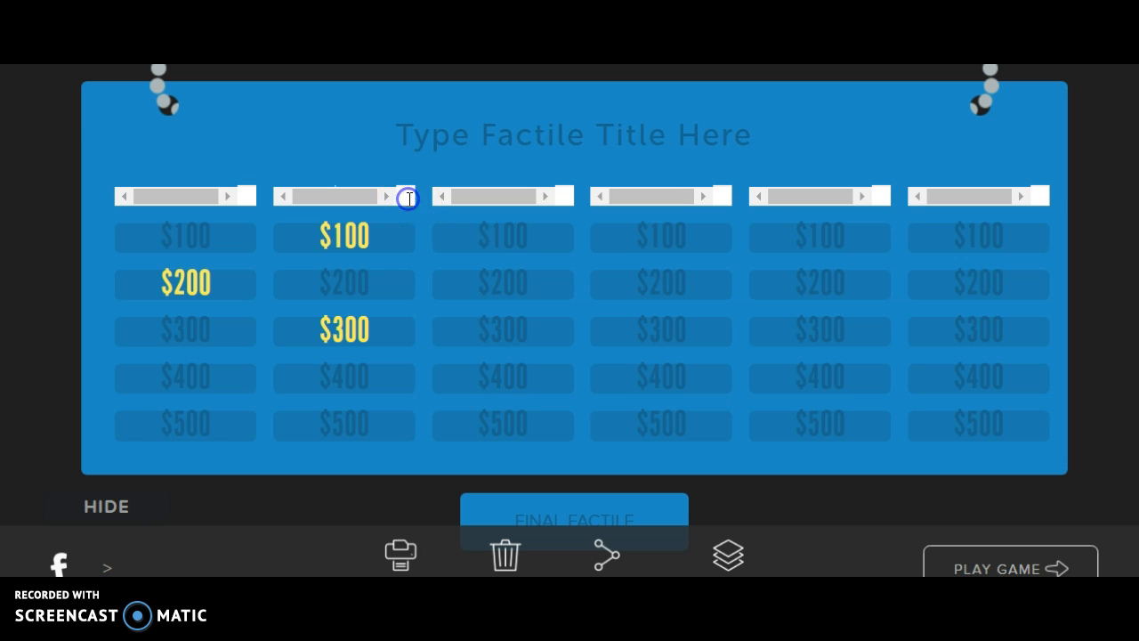
{"action": "type", "text": "D"}
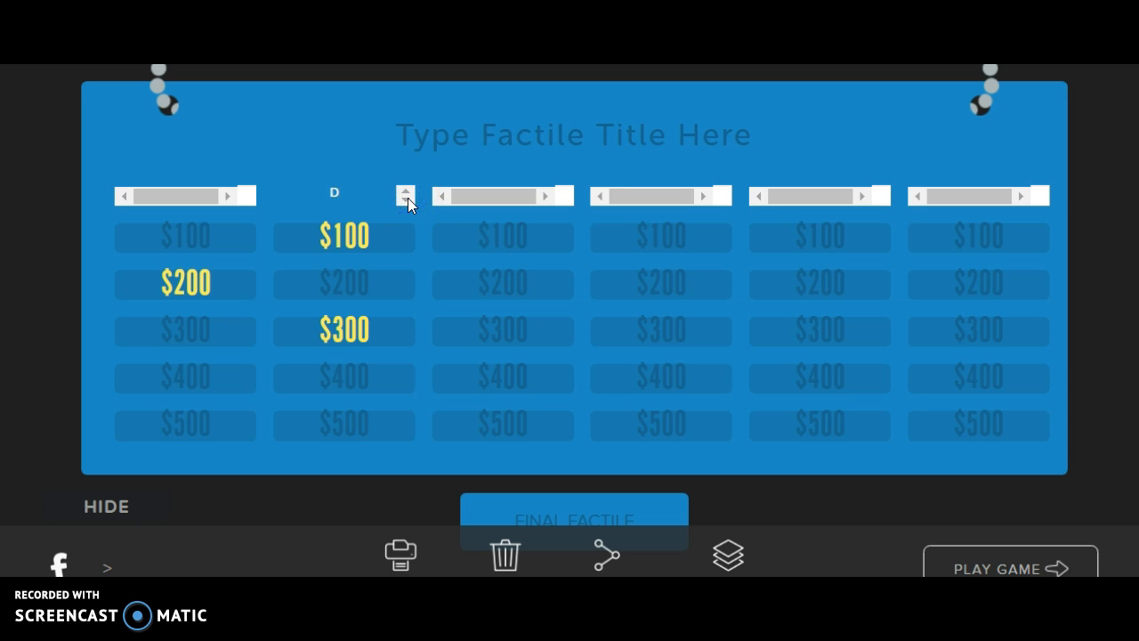
{"action": "key", "text": "BackSpace"}
{"action": "type", "text": "LITERATURE"}
Step: Open the Final Factile clue and enter the question 'A suspenseful story about a puzzling event that is not solved until the end'
{"action": "left_click", "coordinate": [488, 324]}
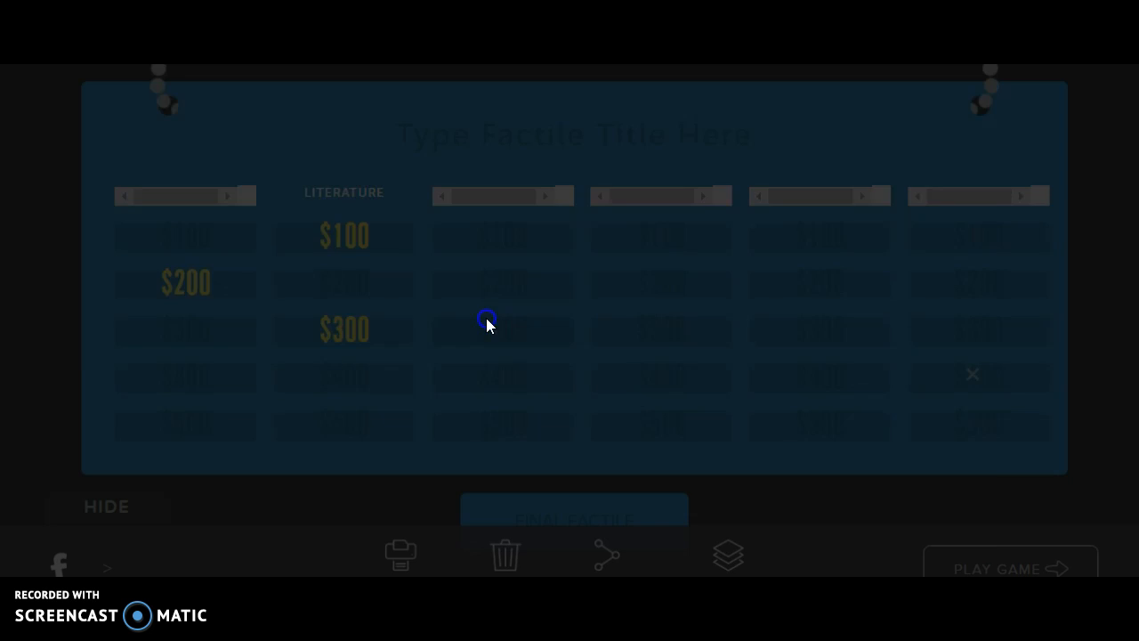
{"action": "left_click", "coordinate": [966, 111]}
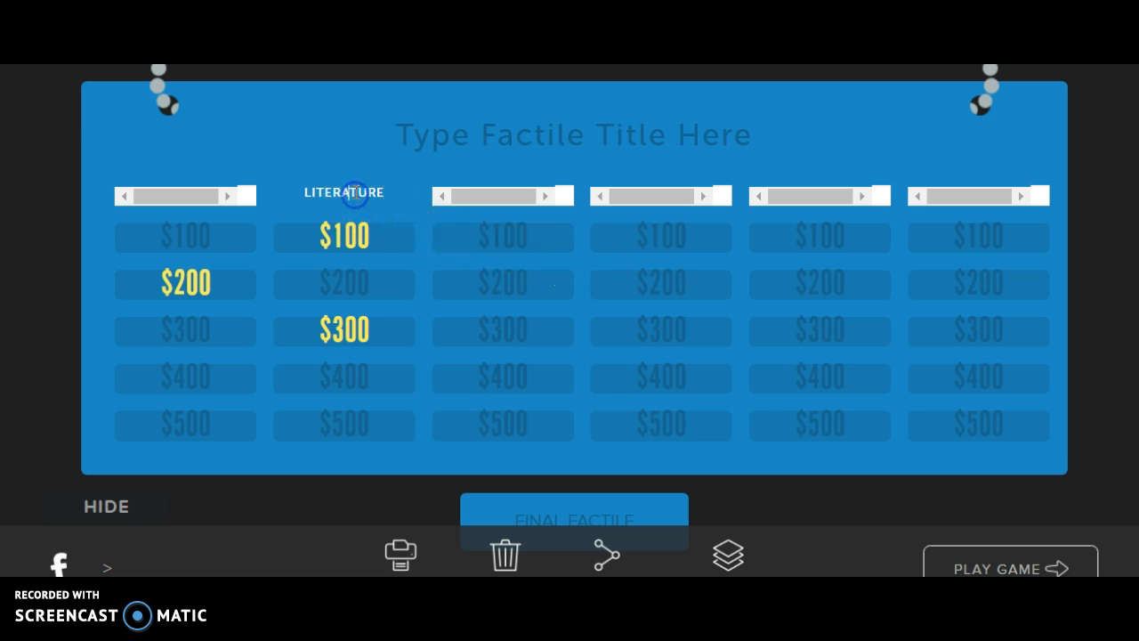
{"action": "left_click", "coordinate": [550, 513]}
{"action": "left_click", "coordinate": [437, 305]}
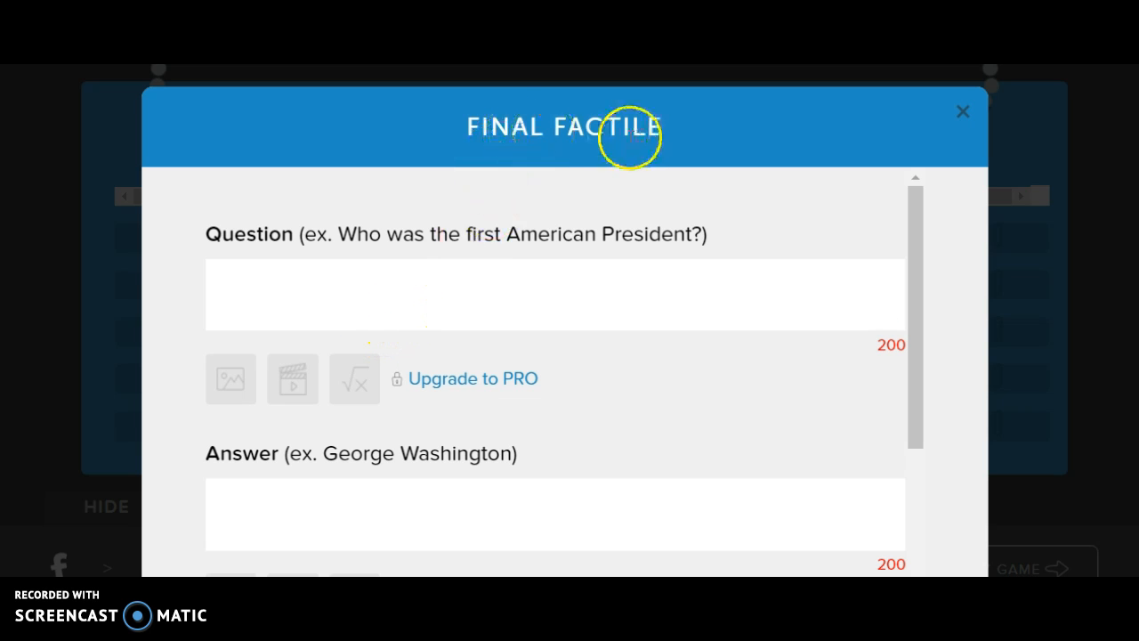
{"action": "left_click", "coordinate": [288, 274]}
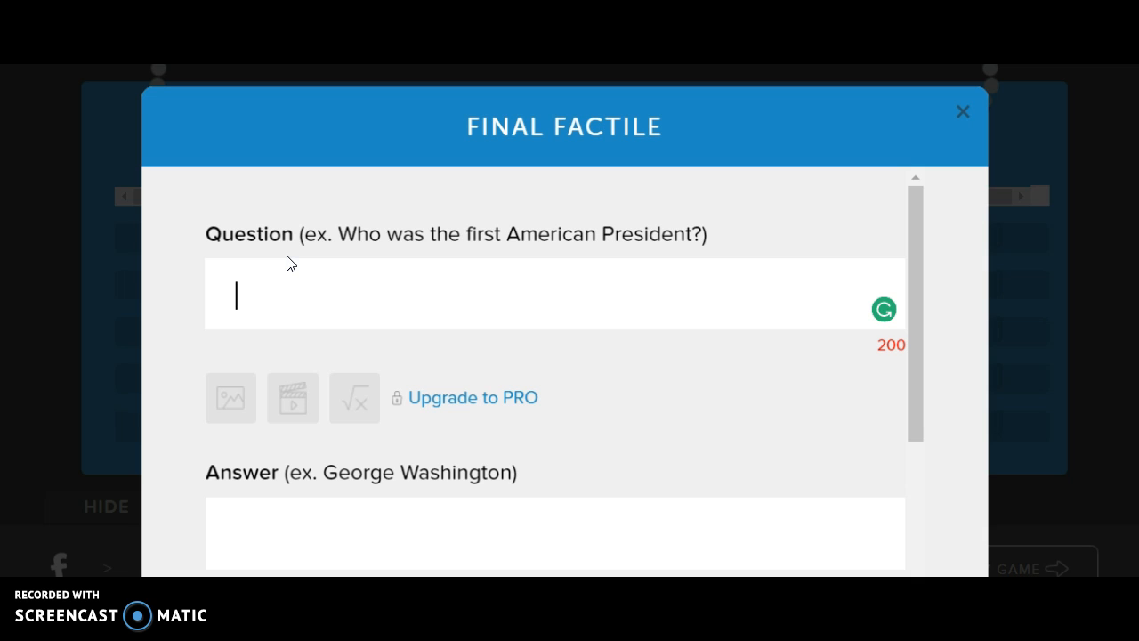
{"action": "type", "text": "A suspenseful"}
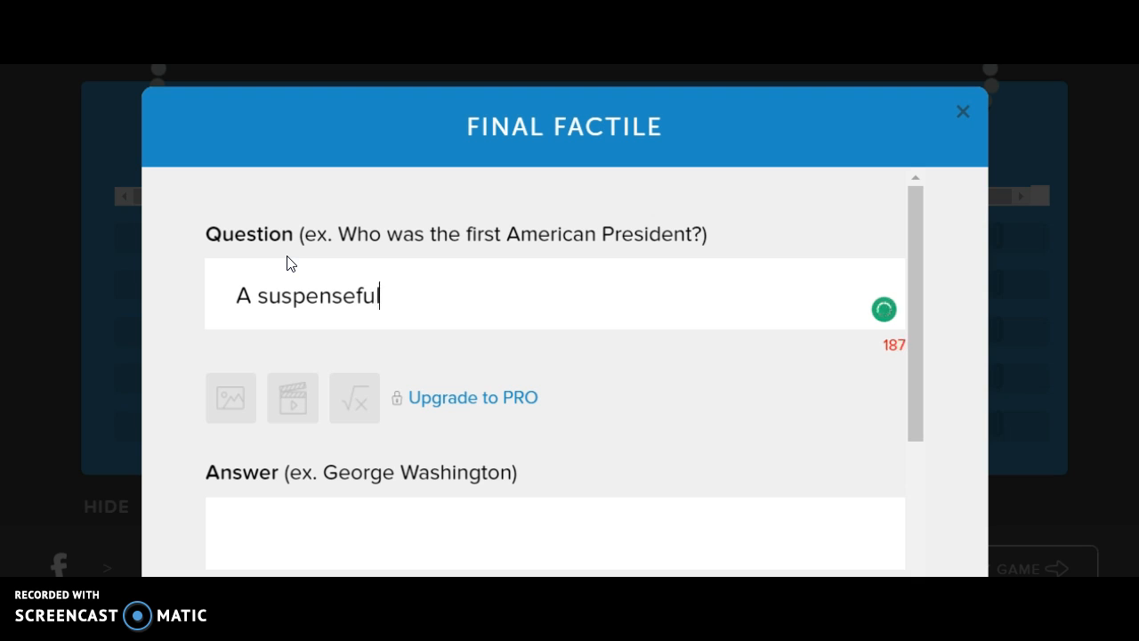
{"action": "type", "text": " story"}
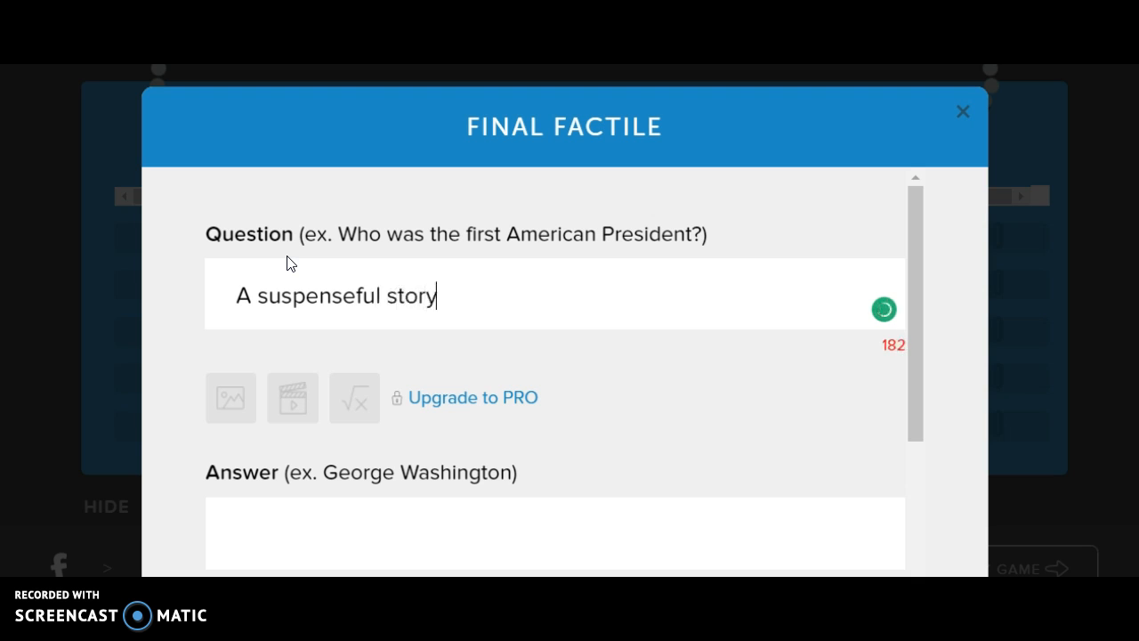
{"action": "type", "text": " abo"}
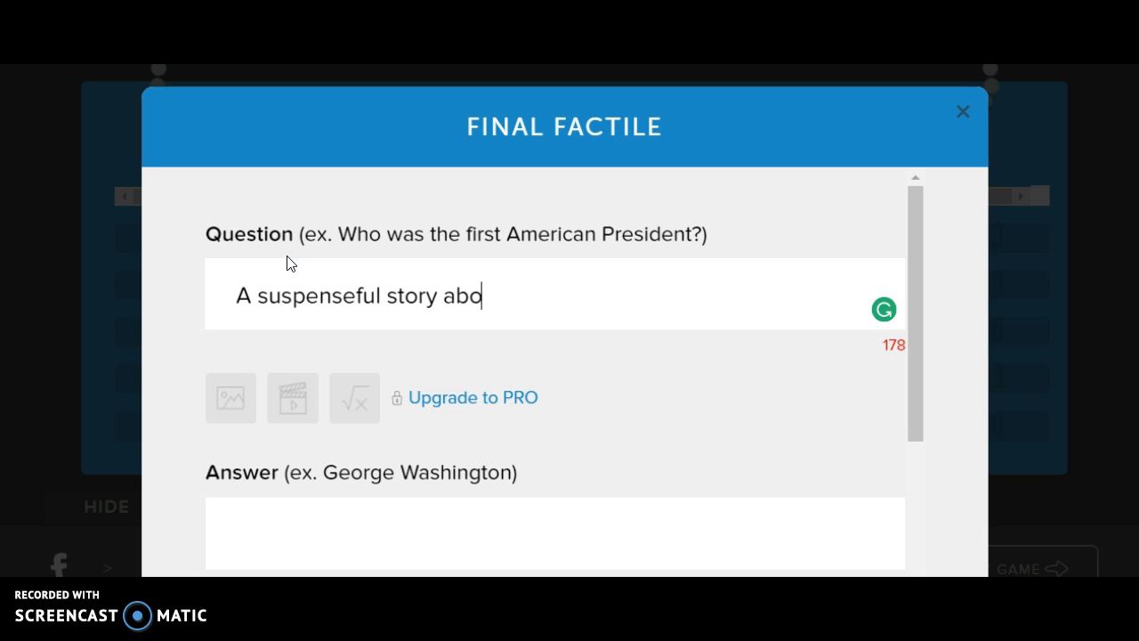
{"action": "type", "text": "ut a puzzling even that"}
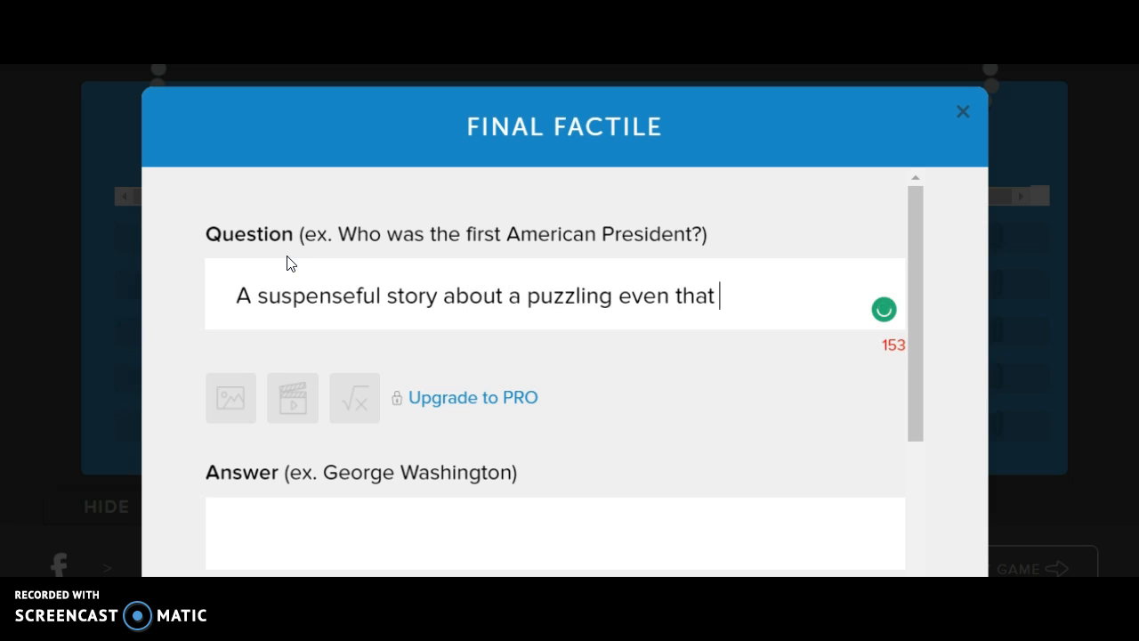
{"action": "type", "text": " is not solev"}
{"action": "key", "text": "BackSpace"}
{"action": "key", "text": "BackSpace"}
{"action": "type", "text": "ved until the e"}
{"action": "key", "text": "BackSpace"}
{"action": "type", "text": "end."}
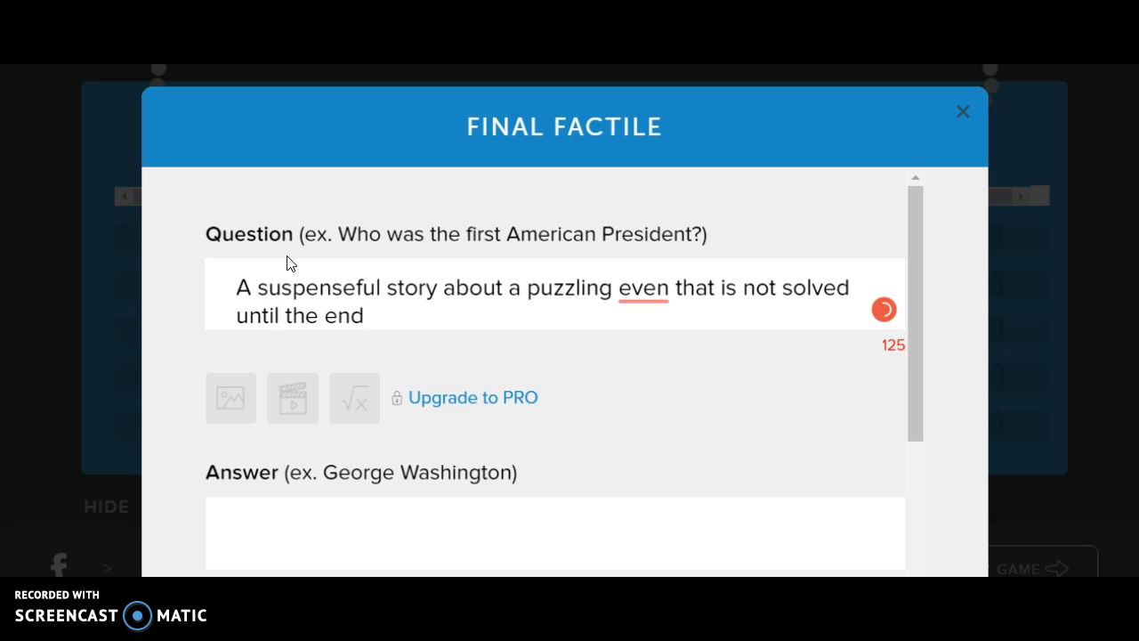
{"action": "left_click", "coordinate": [667, 292]}
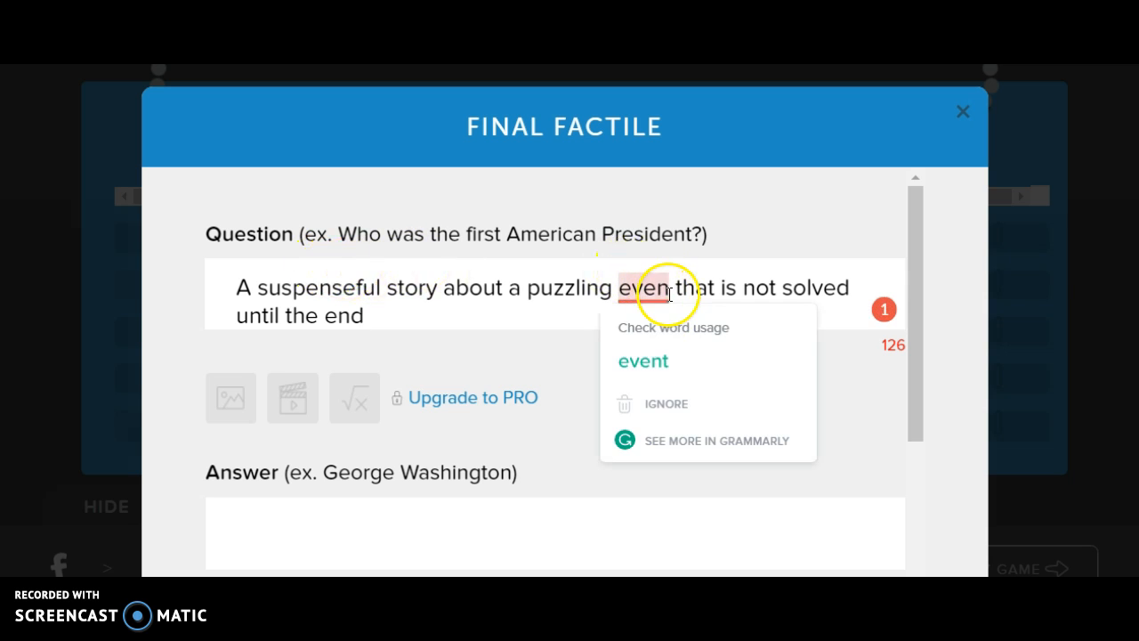
{"action": "type", "text": "t"}
Step: Enter the answer Mystery for the Final Factile clue and save it
{"action": "left_click", "coordinate": [437, 541]}
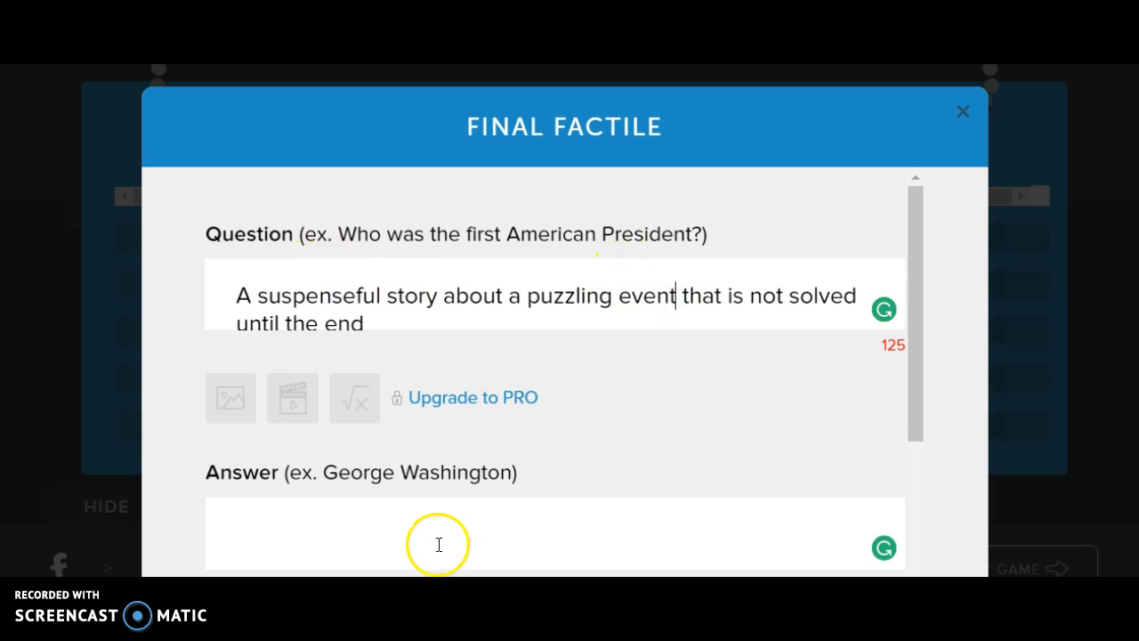
{"action": "type", "text": "Mystery"}
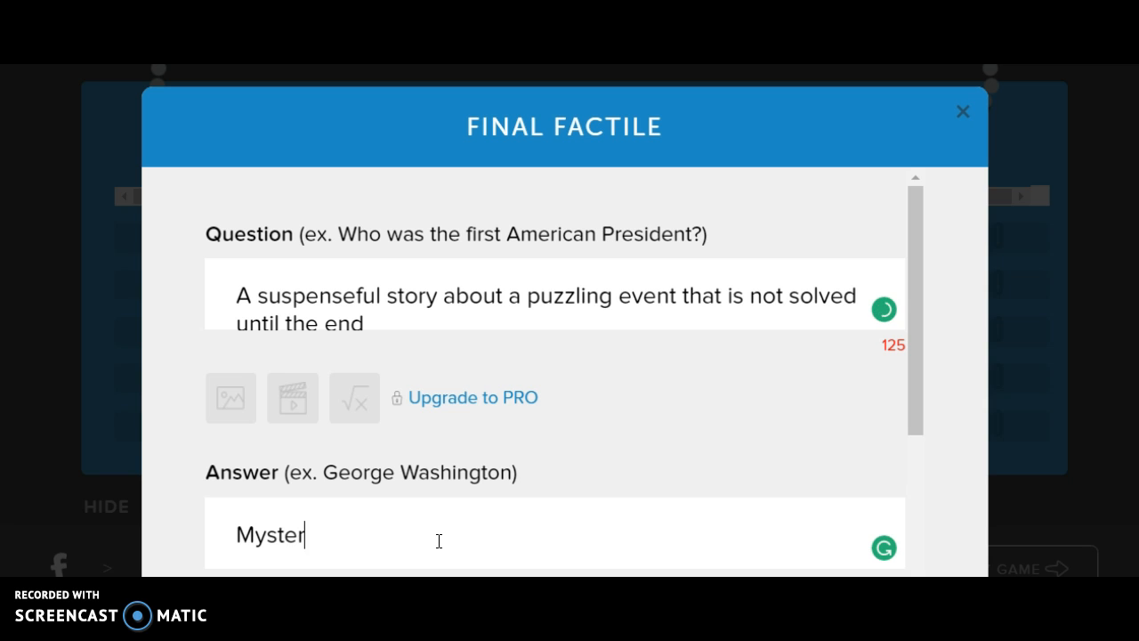
{"action": "left_click", "coordinate": [919, 517]}
{"action": "left_click", "coordinate": [735, 463]}
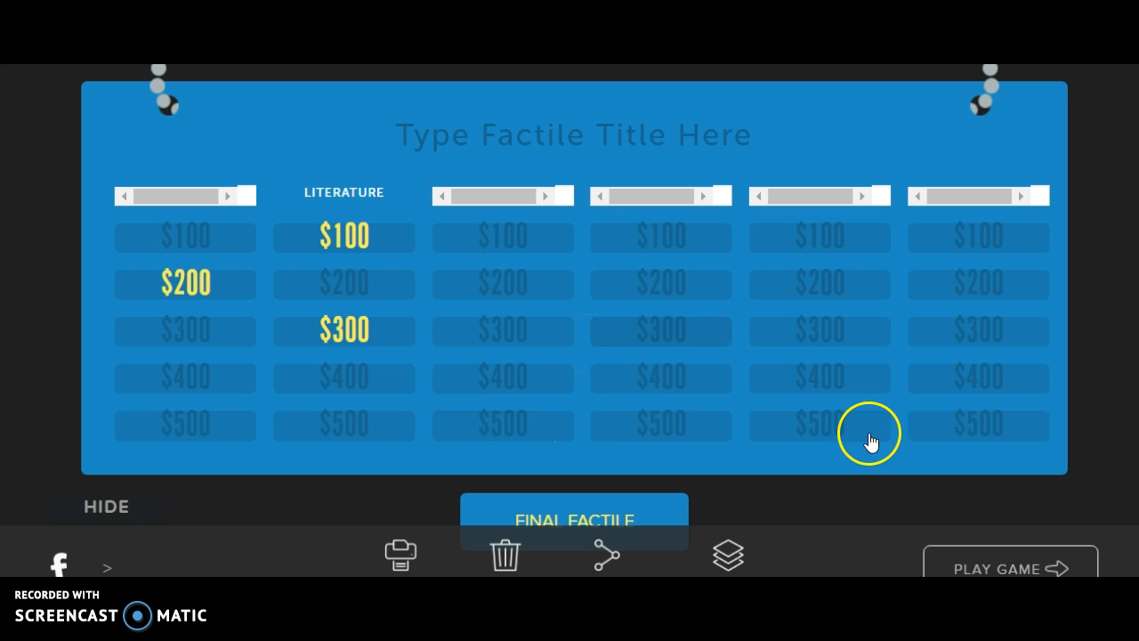
Step: Launch the game with one team and the Onion captain, skipping the instructions
{"action": "left_click", "coordinate": [1015, 563]}
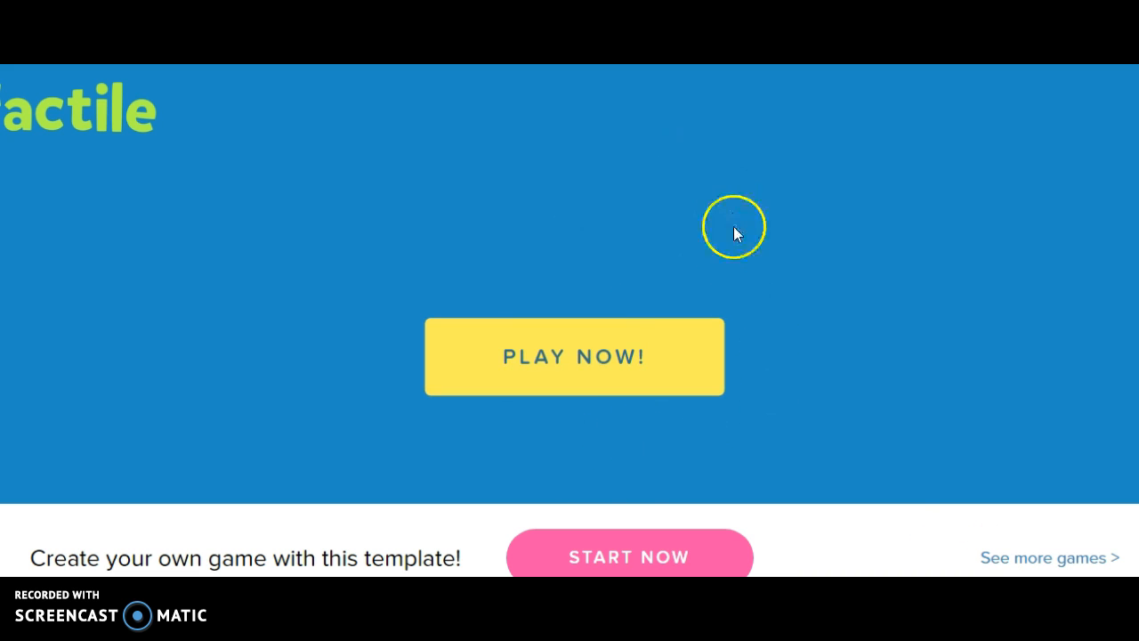
{"action": "left_click", "coordinate": [578, 359]}
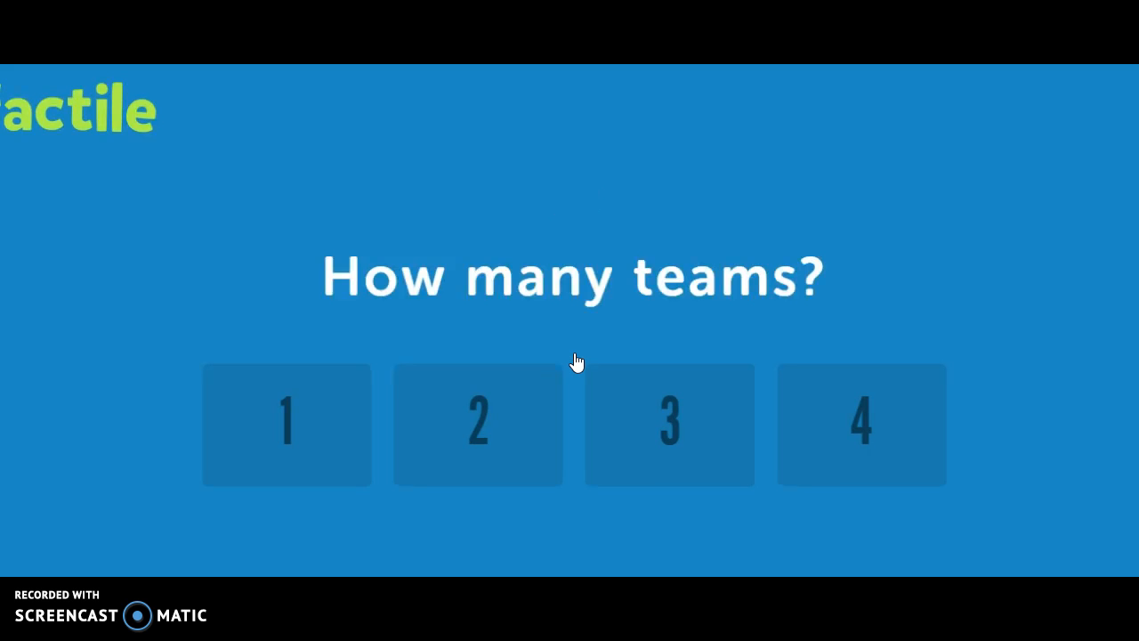
{"action": "left_click", "coordinate": [357, 399]}
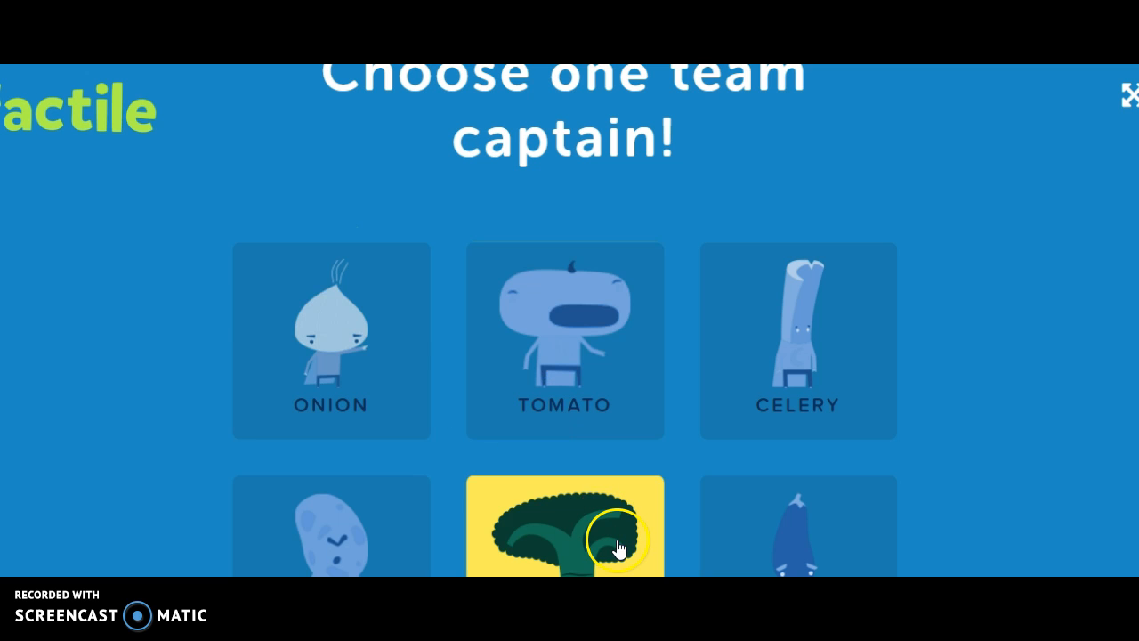
{"action": "left_click", "coordinate": [375, 396]}
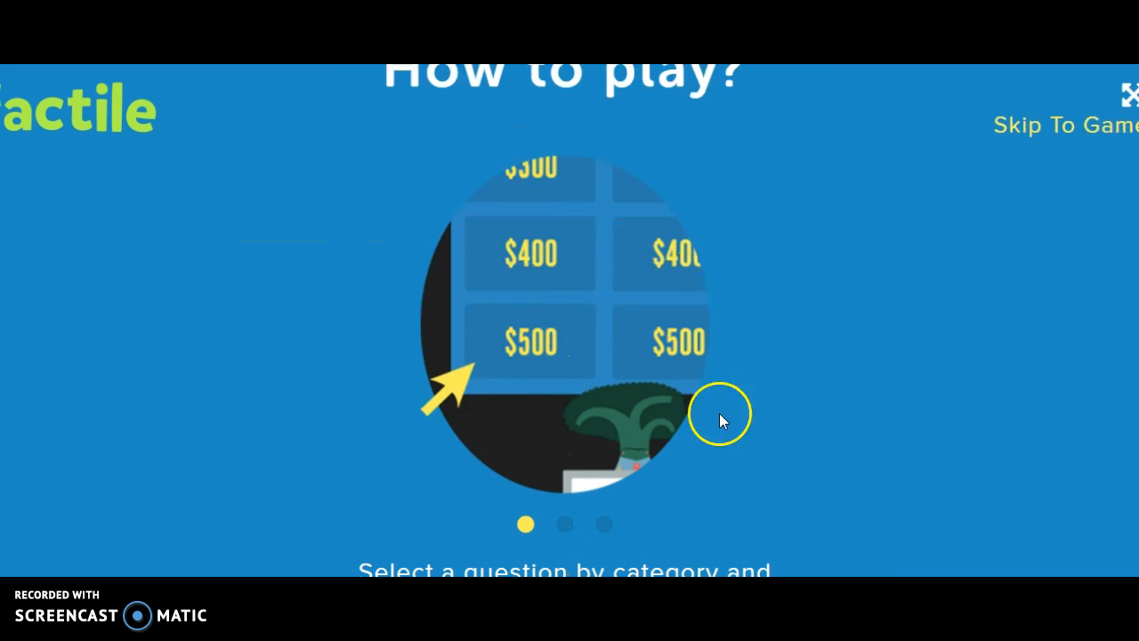
{"action": "left_click", "coordinate": [1032, 133]}
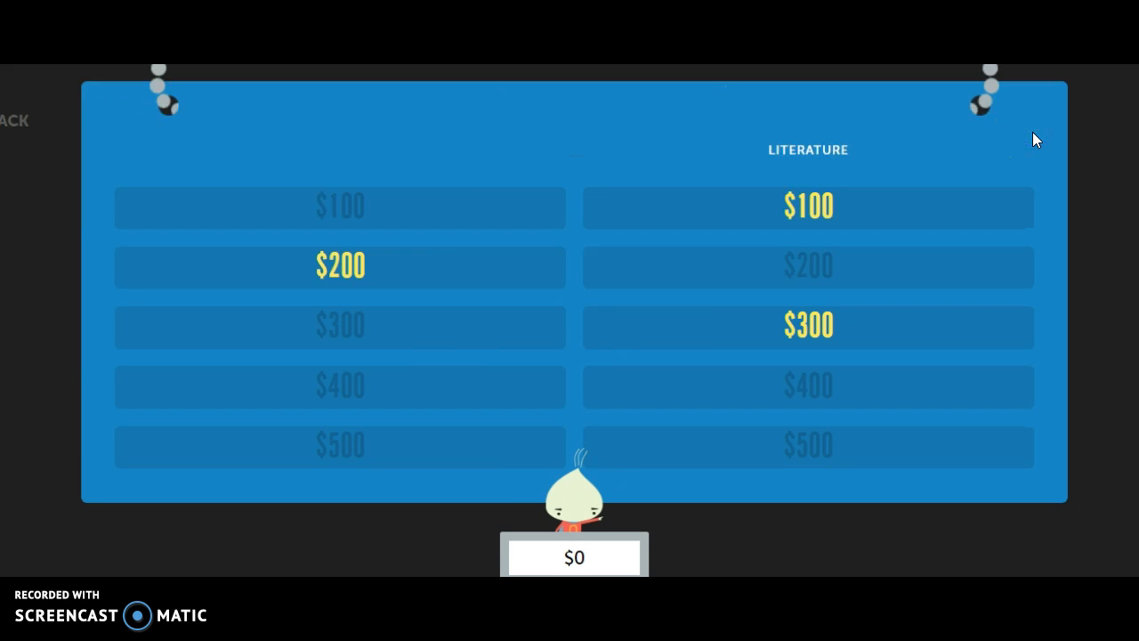